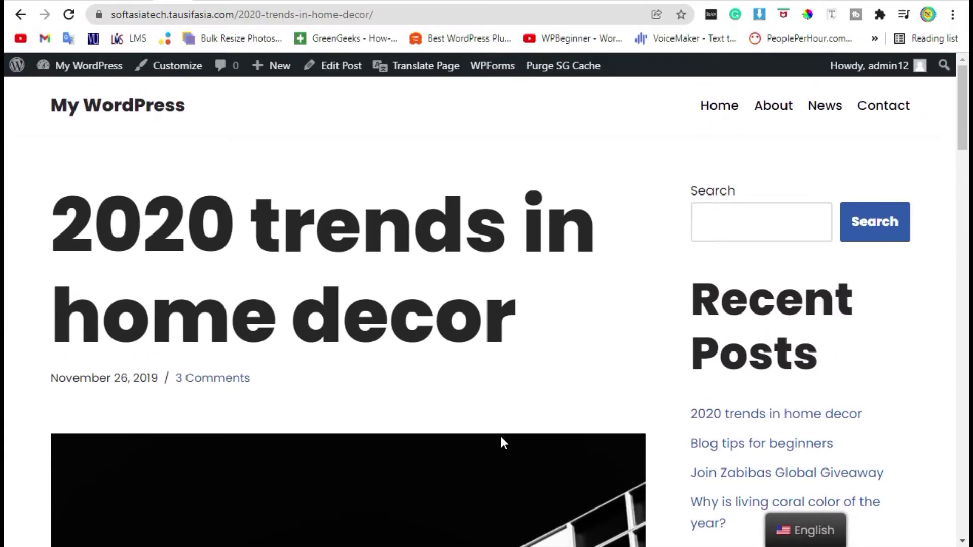
# Look through the "2020 trends in home decor" post and go to the site's admin dashboard
pyautogui.scroll(-4, 494, 436)
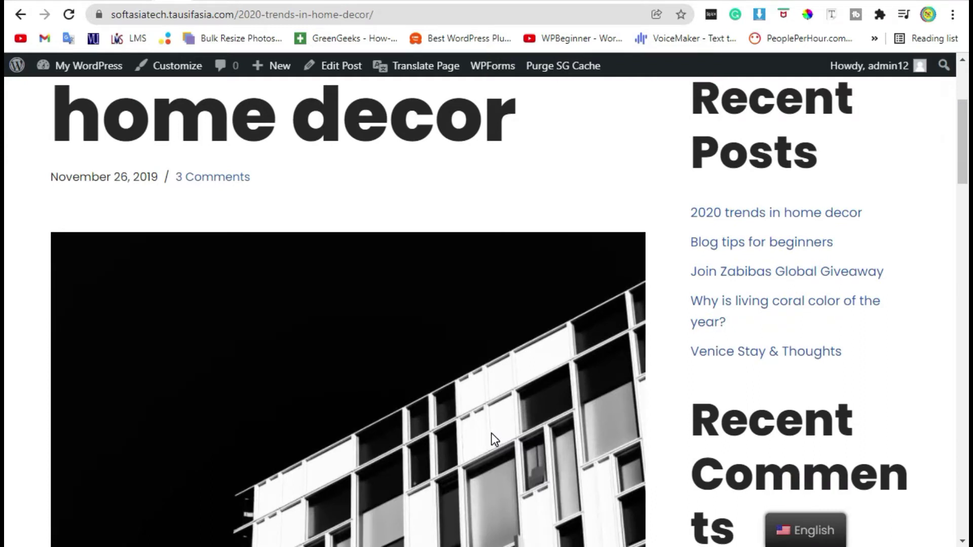
pyautogui.scroll(-10, 492, 435)
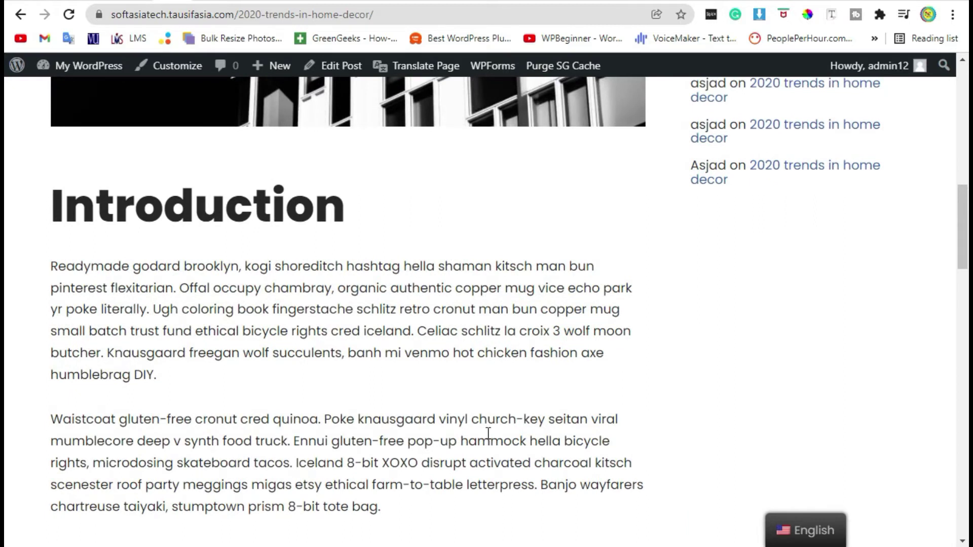
pyautogui.scroll(-5, 488, 433)
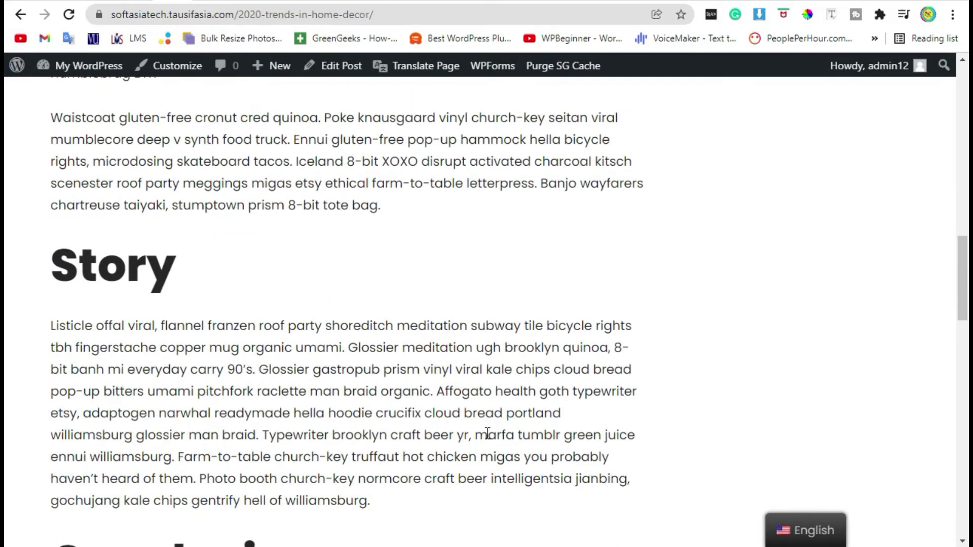
pyautogui.moveTo(71, 76)
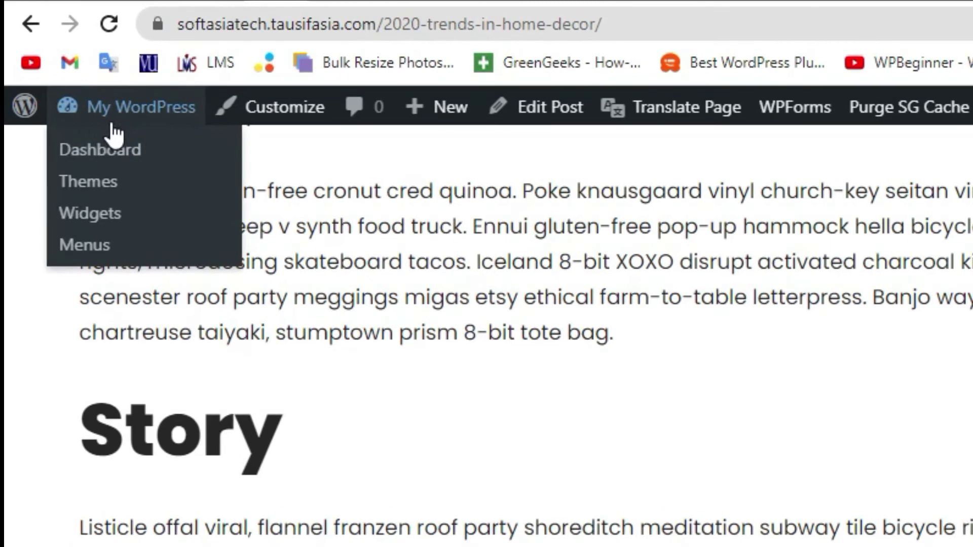
pyautogui.click(113, 153)
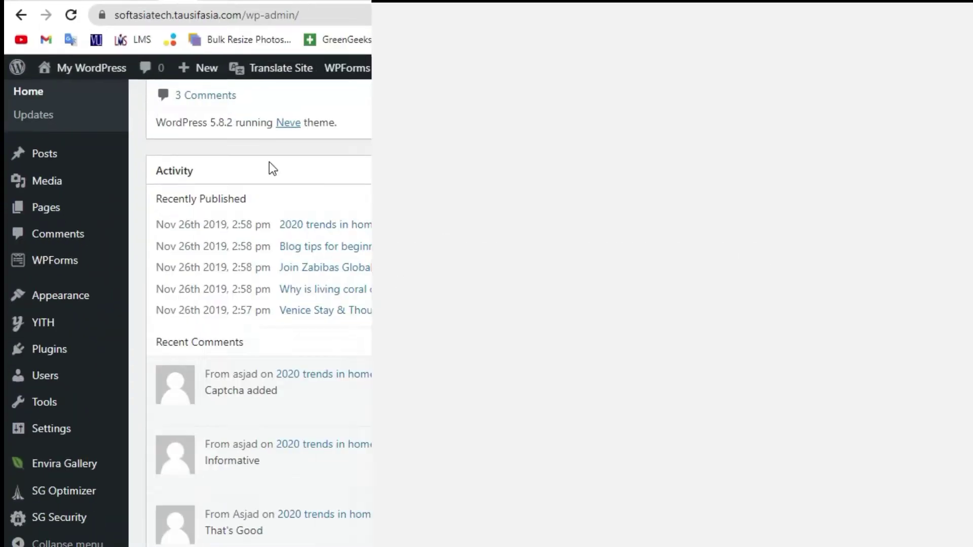
# Upload wpbakery_v6.7.0.zip as a new plugin, then install and activate it
pyautogui.scroll(-3, 269, 167)
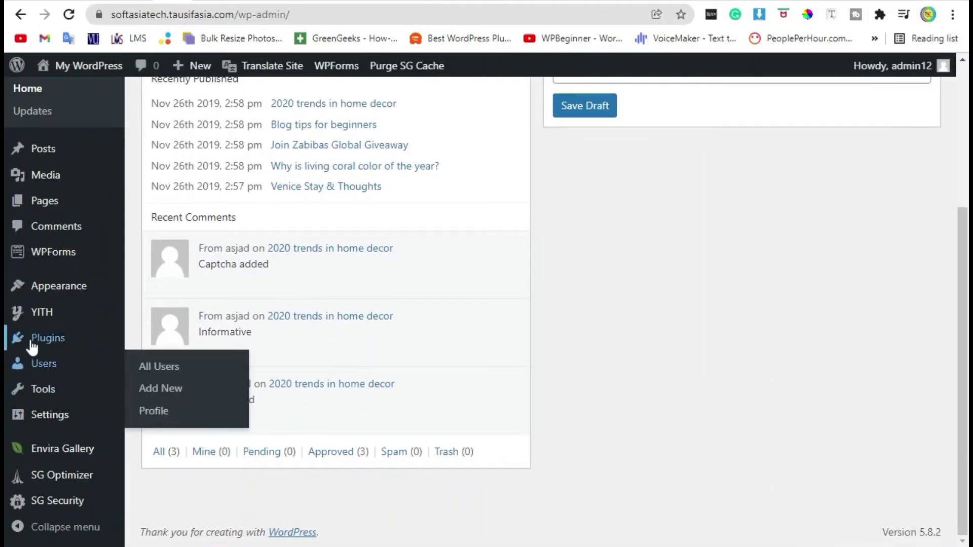
pyautogui.moveTo(31, 347)
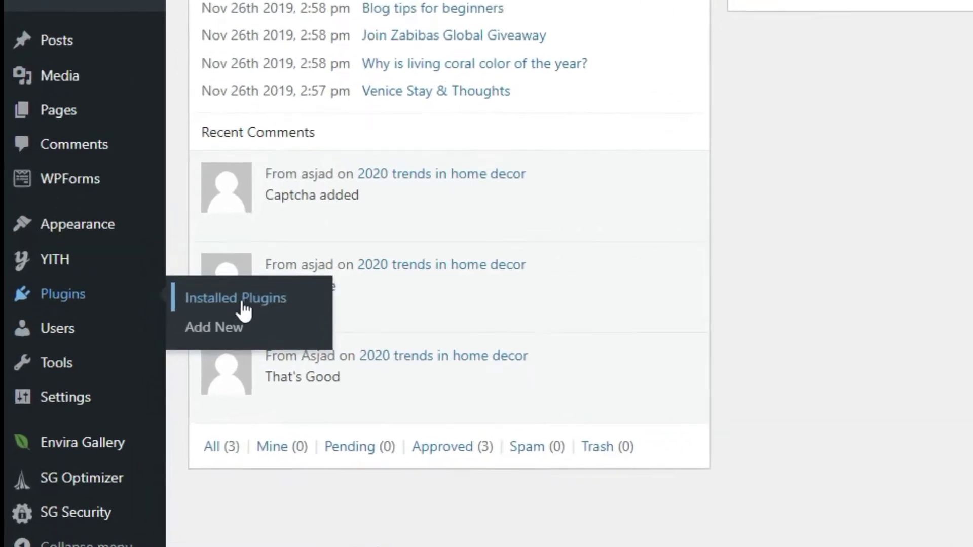
pyautogui.click(216, 332)
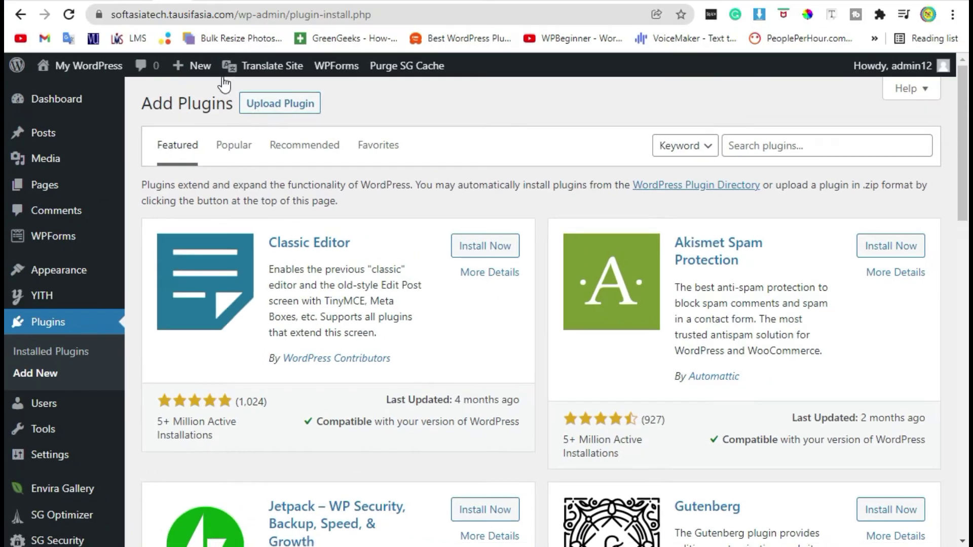
pyautogui.click(256, 104)
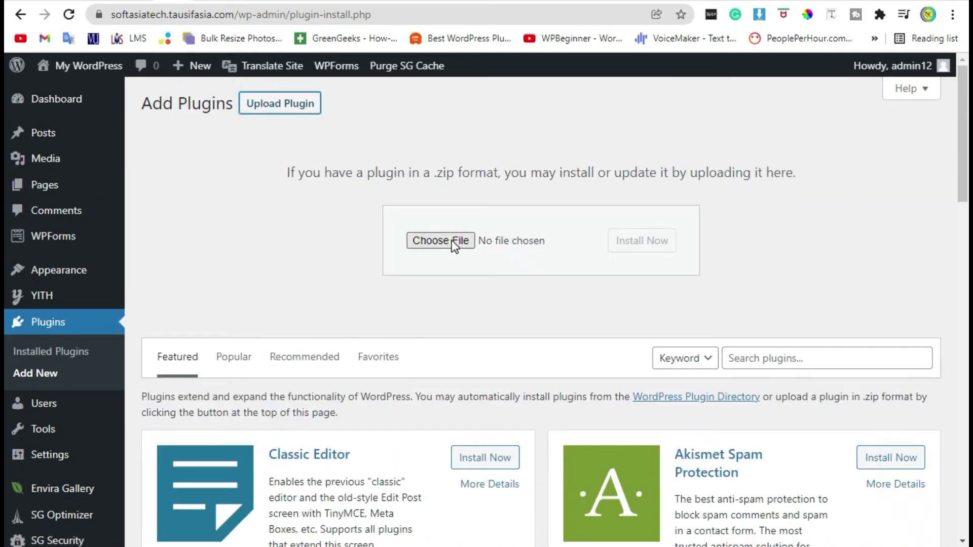
pyautogui.click(453, 242)
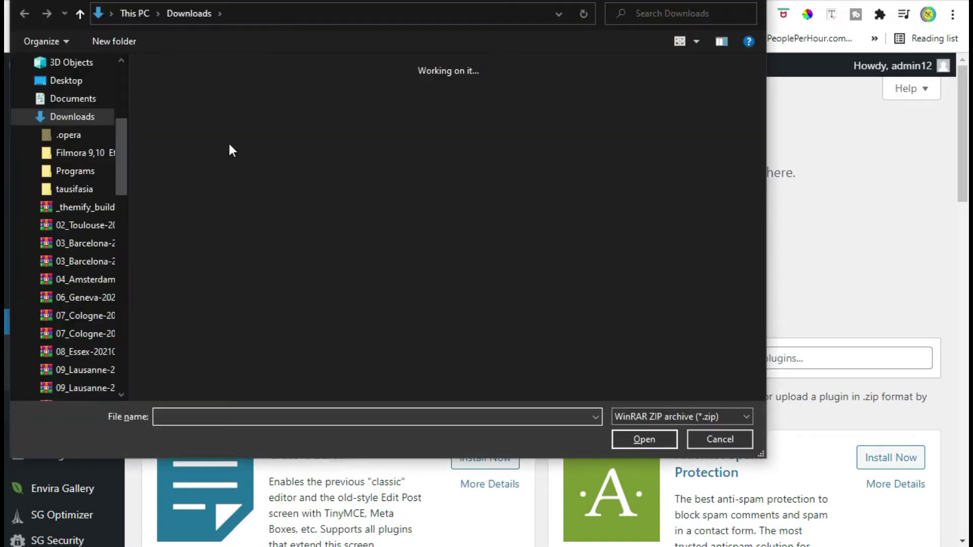
pyautogui.doubleClick(226, 115)
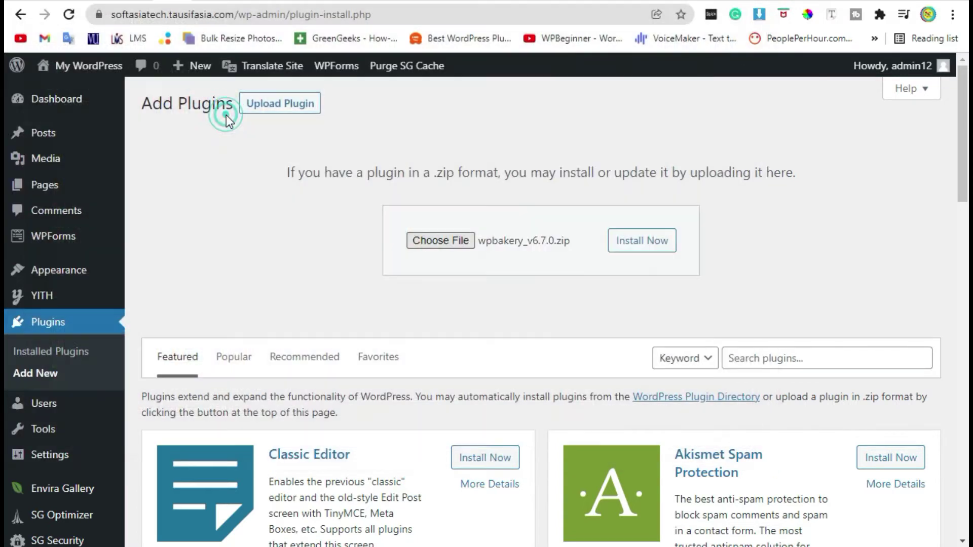
pyautogui.click(628, 247)
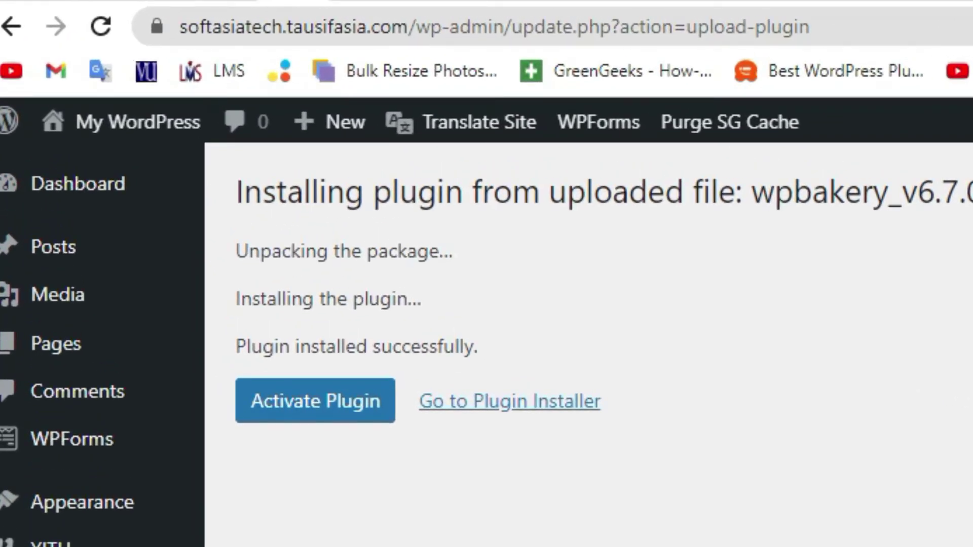
pyautogui.click(312, 403)
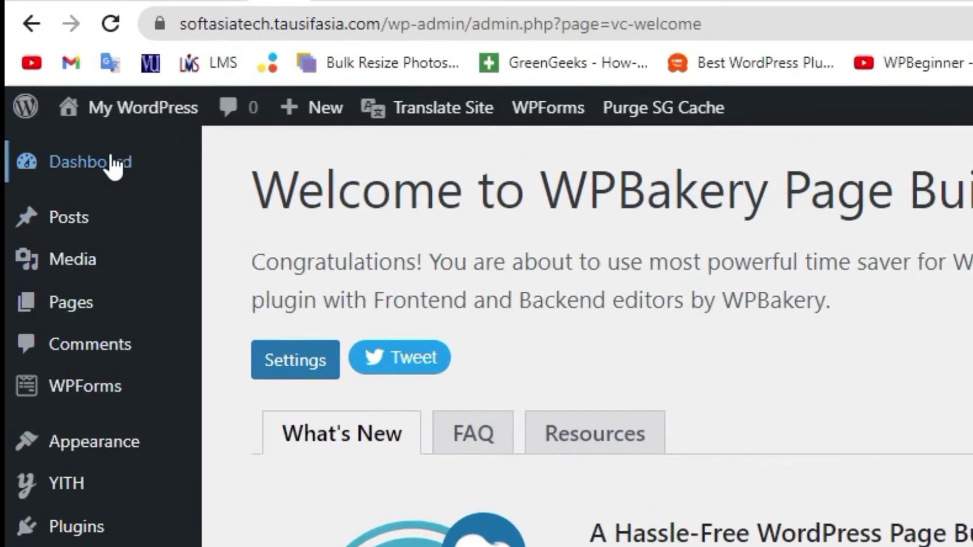
# Return to the dashboard and create a new page
pyautogui.click(67, 99)
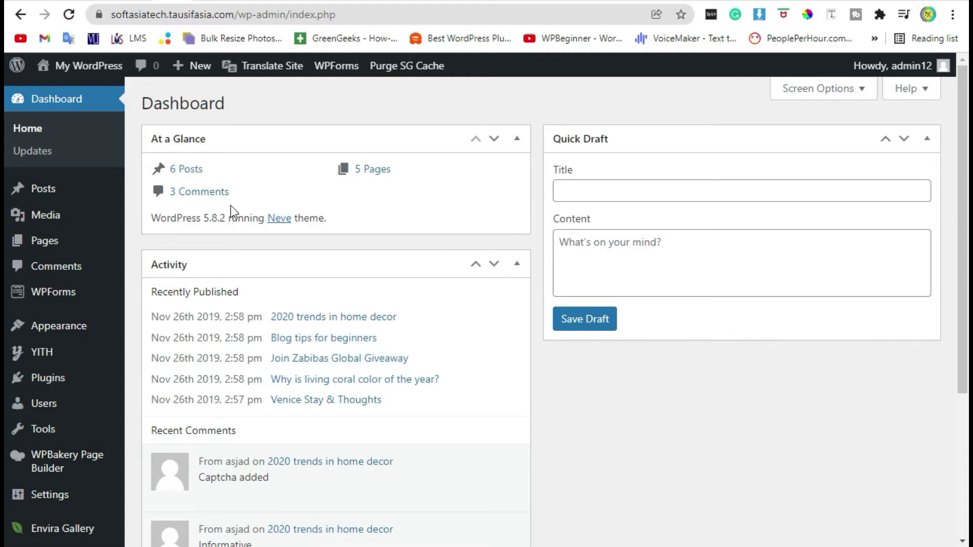
pyautogui.moveTo(71, 246)
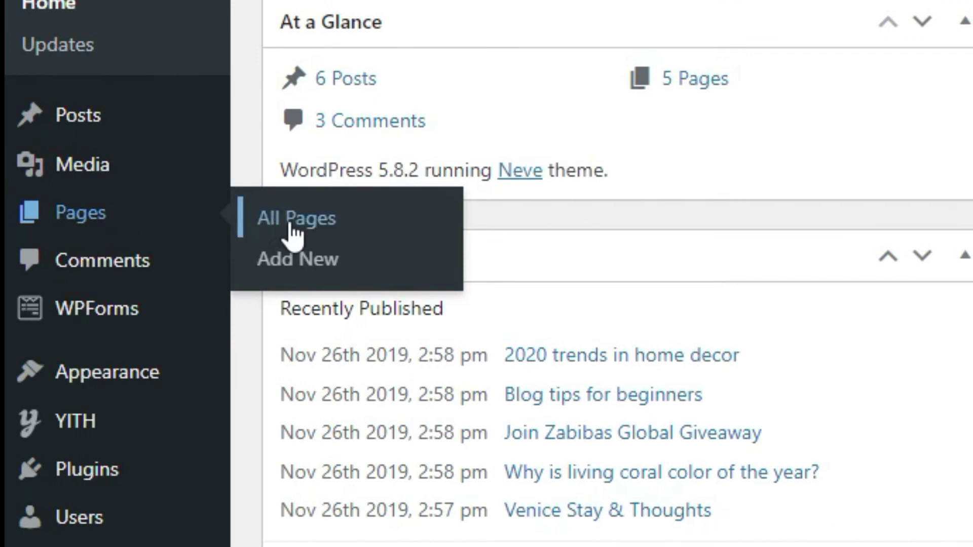
pyautogui.click(292, 258)
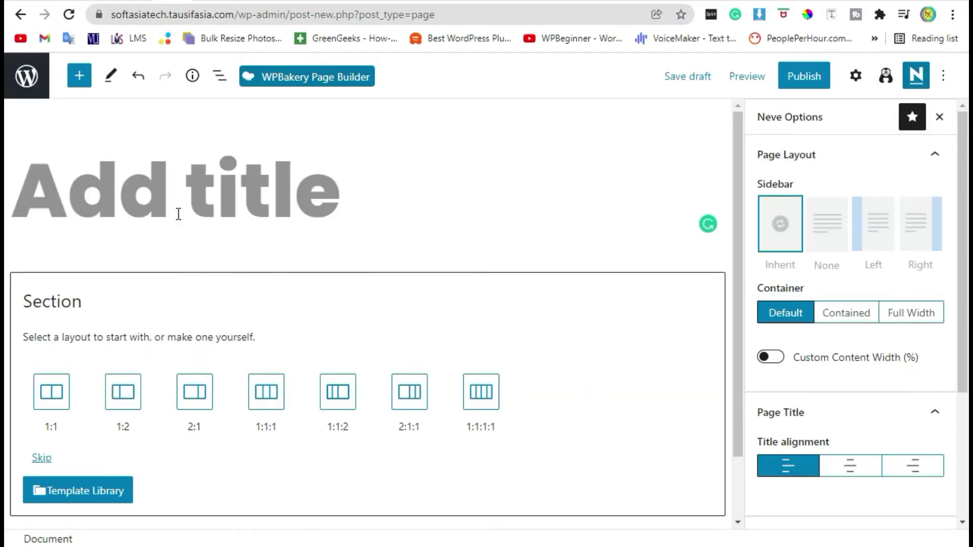
# Switch the new page to the WPBakery Backend Editor, leaving the block editor and dismissing the introductory tips
pyautogui.click(270, 79)
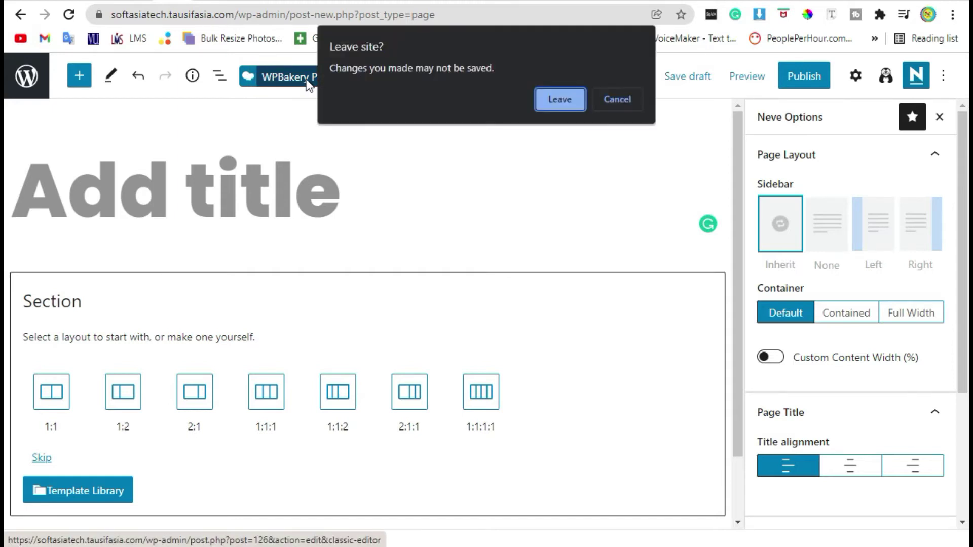
pyautogui.click(554, 100)
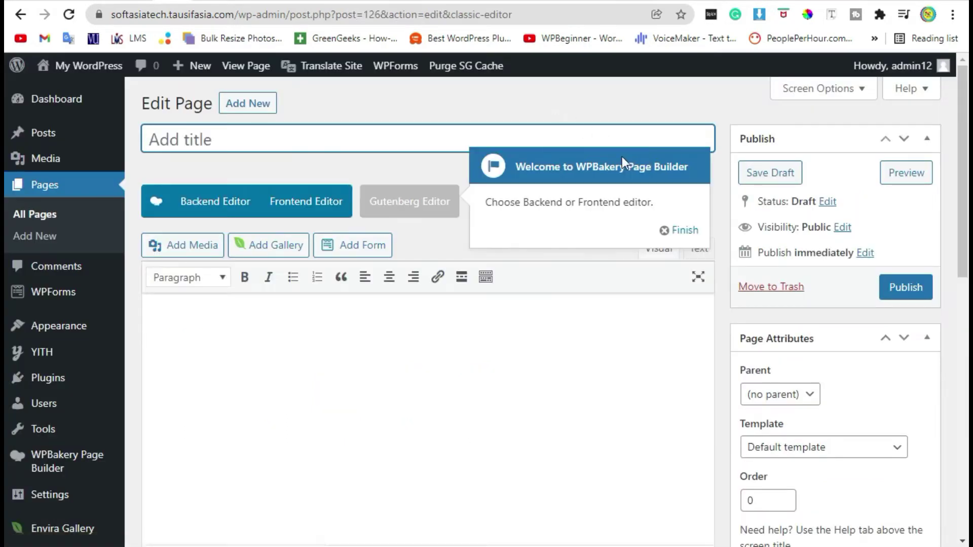
pyautogui.click(680, 236)
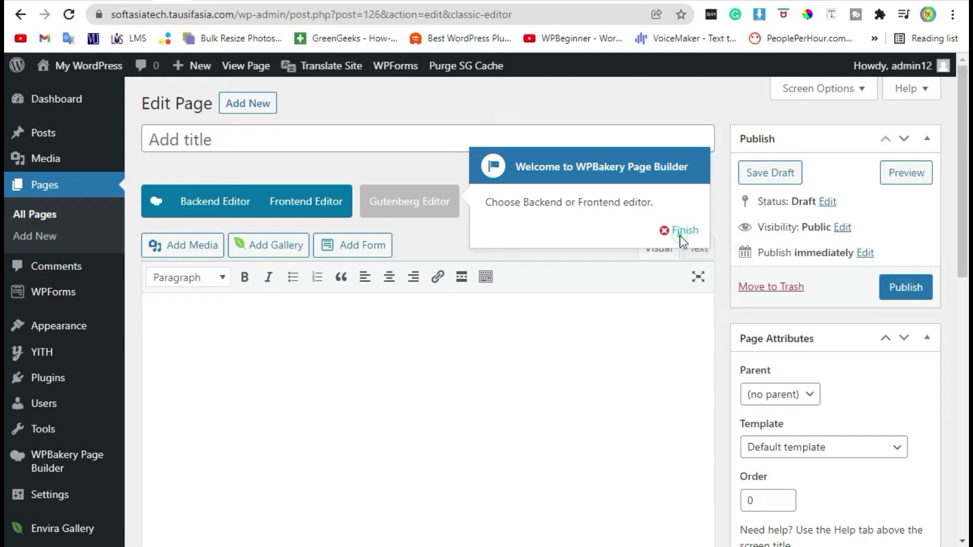
pyautogui.click(229, 201)
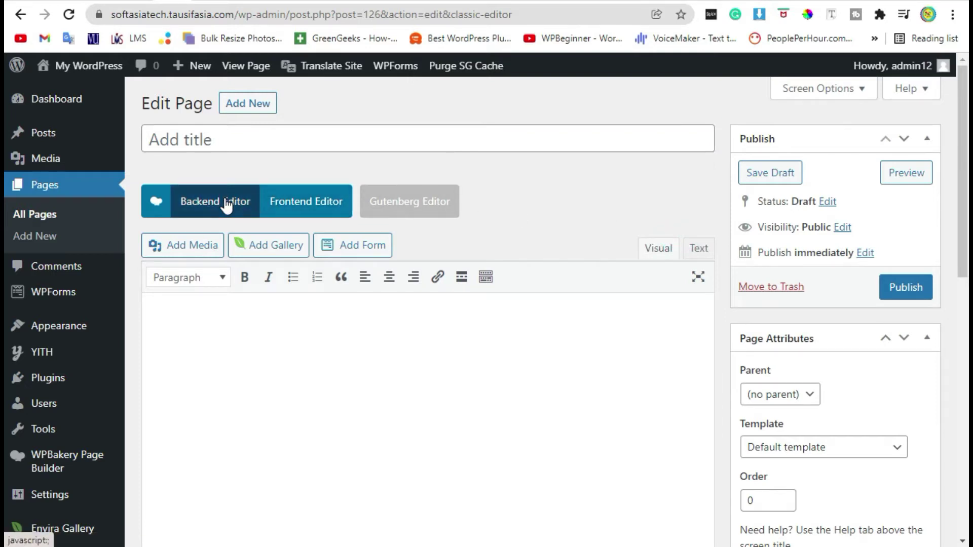
pyautogui.click(503, 315)
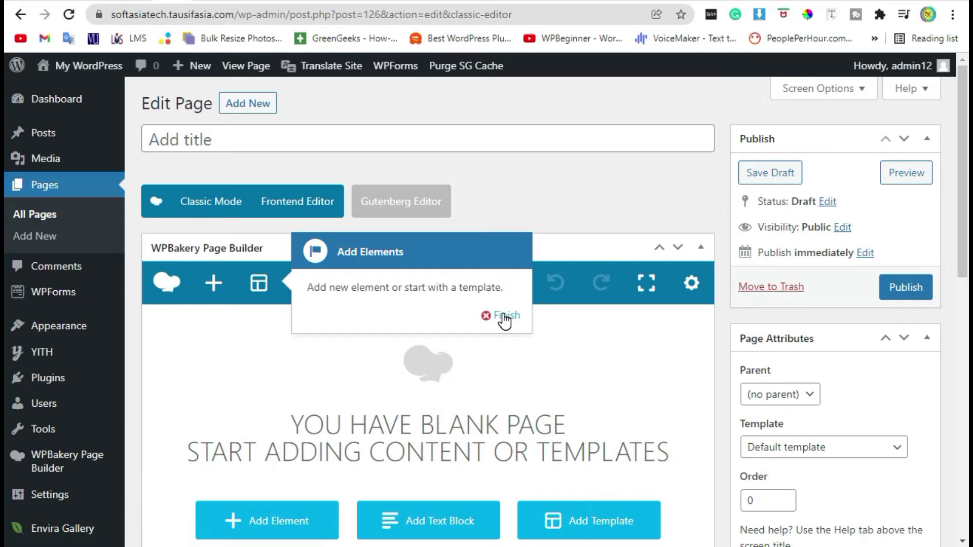
# Enter "Fist Page" as the page title
pyautogui.click(245, 131)
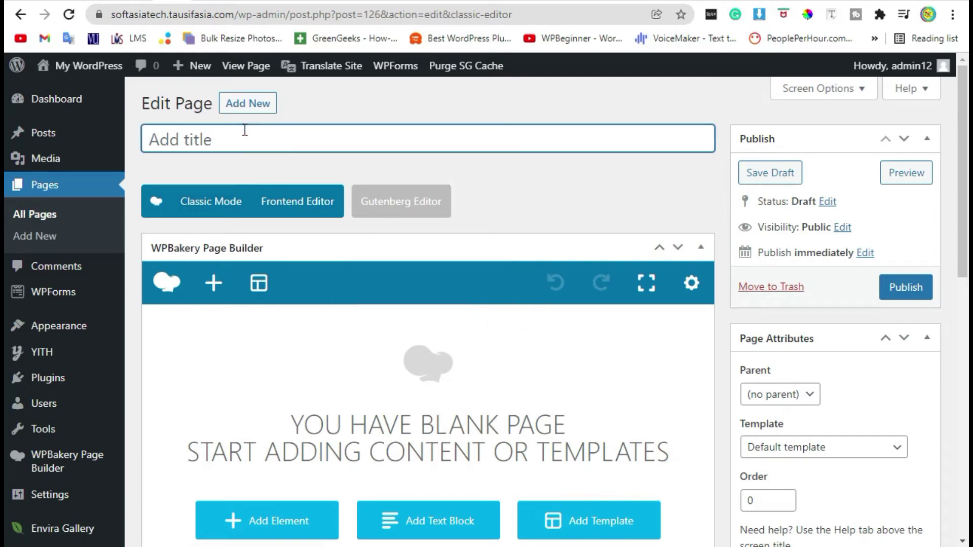
pyautogui.write('Fi')
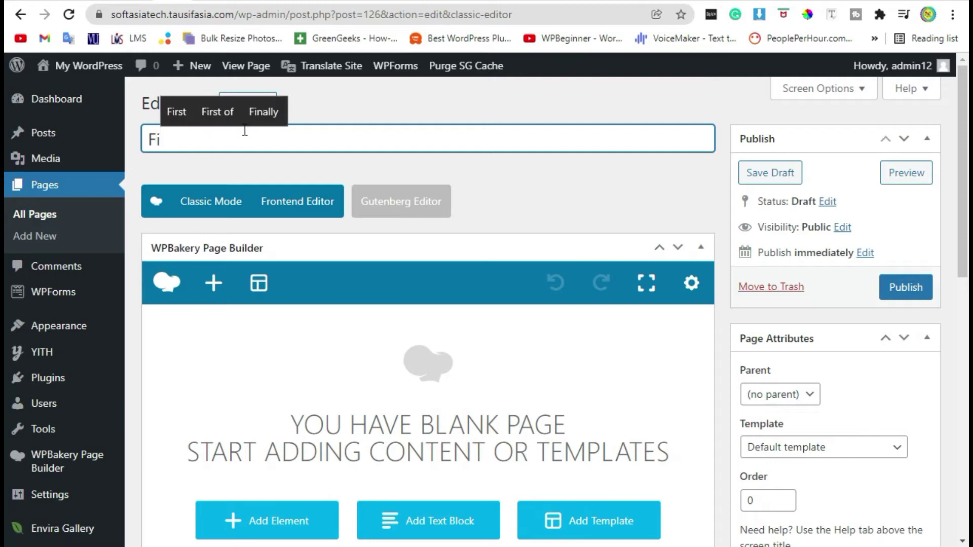
pyautogui.write('st Page')
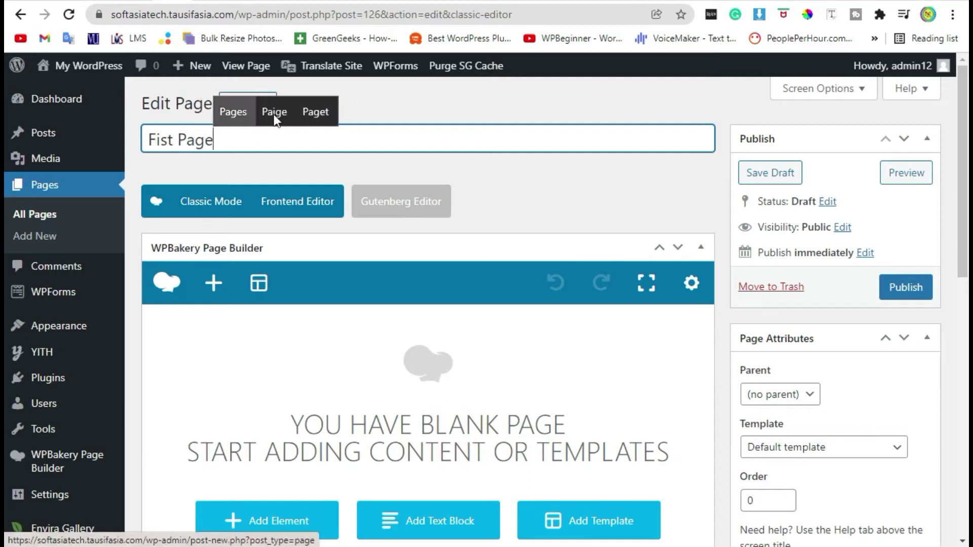
# Search the WPBakery element library for "animated" and close the library without adding an element
pyautogui.scroll(-5, 384, 265)
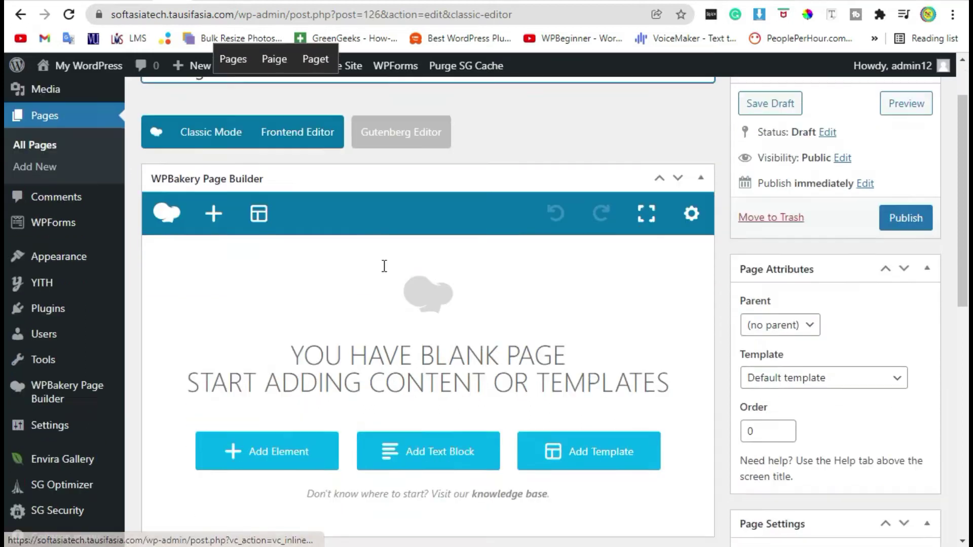
pyautogui.click(248, 290)
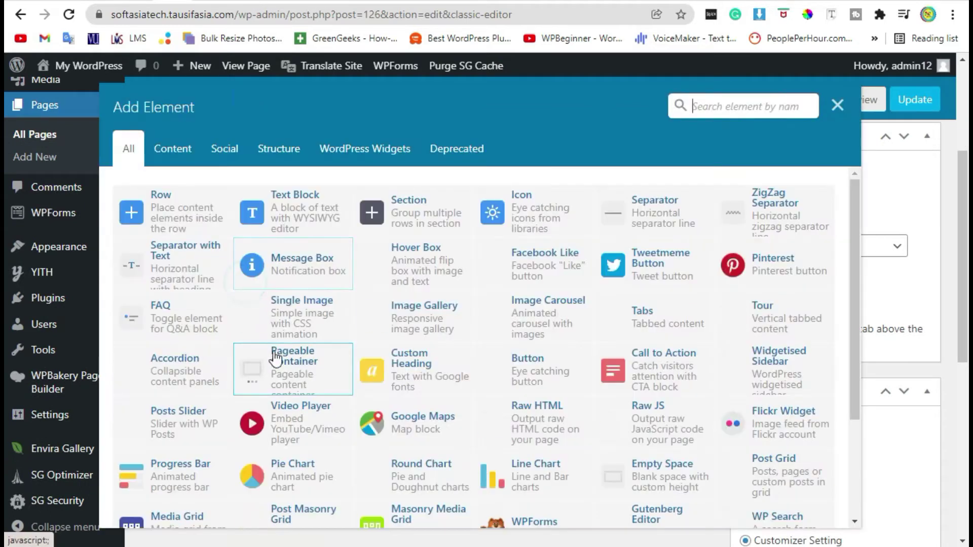
pyautogui.click(730, 111)
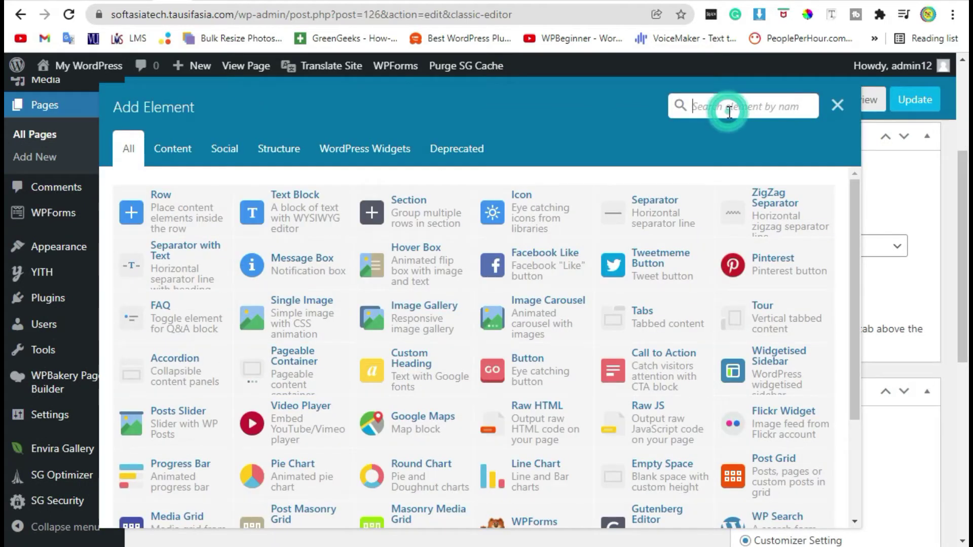
pyautogui.write('animated')
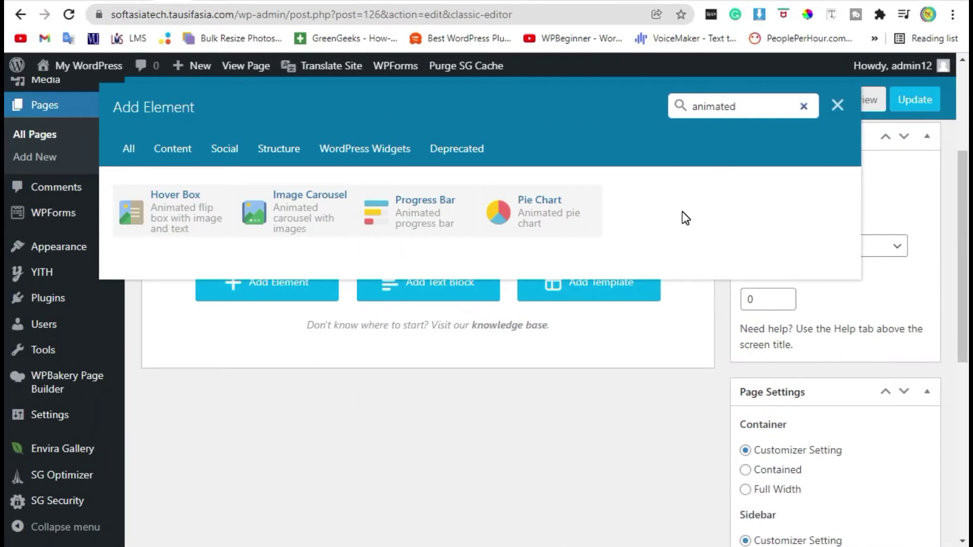
pyautogui.click(837, 107)
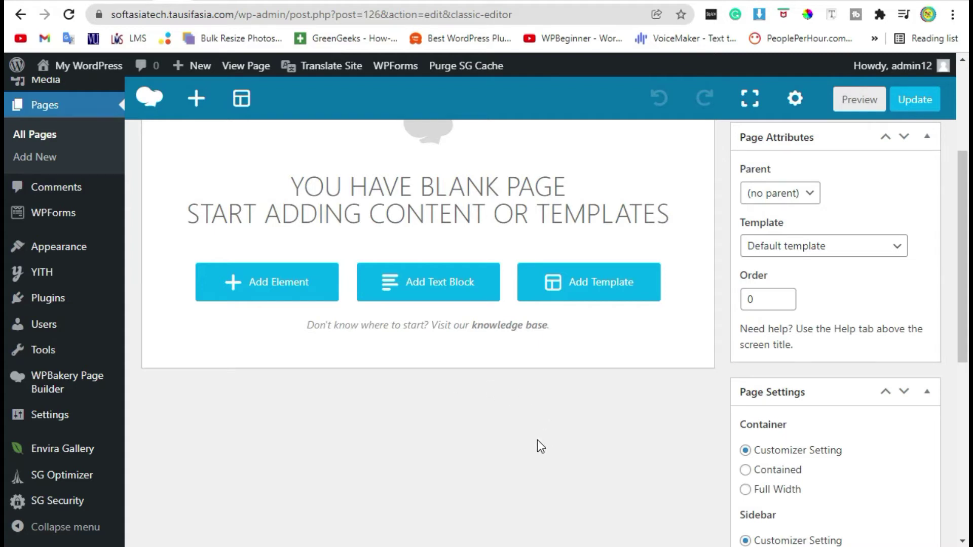
# Search Google for "animated headline for wpbakery" in a new browser tab
pyautogui.click(212, 3)
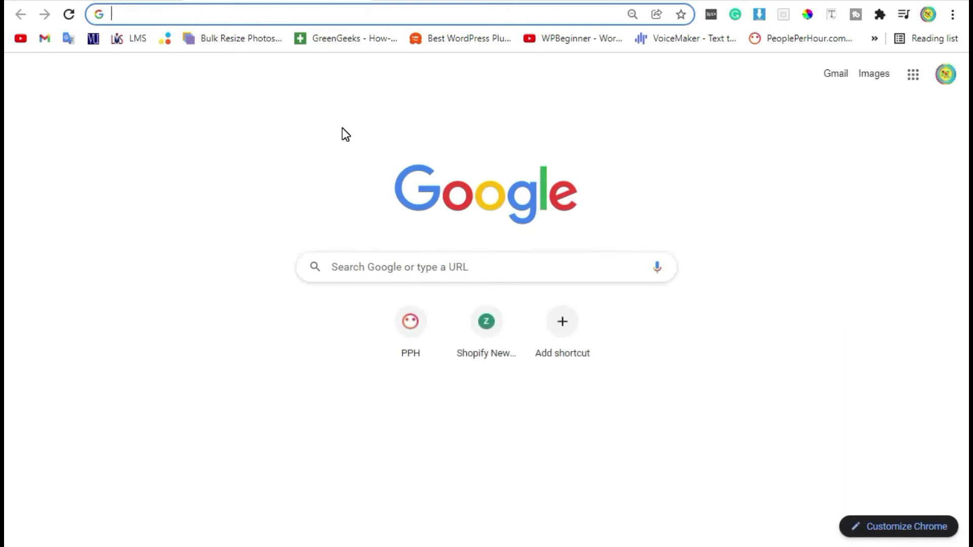
pyautogui.write('ani')
pyautogui.press('Return')
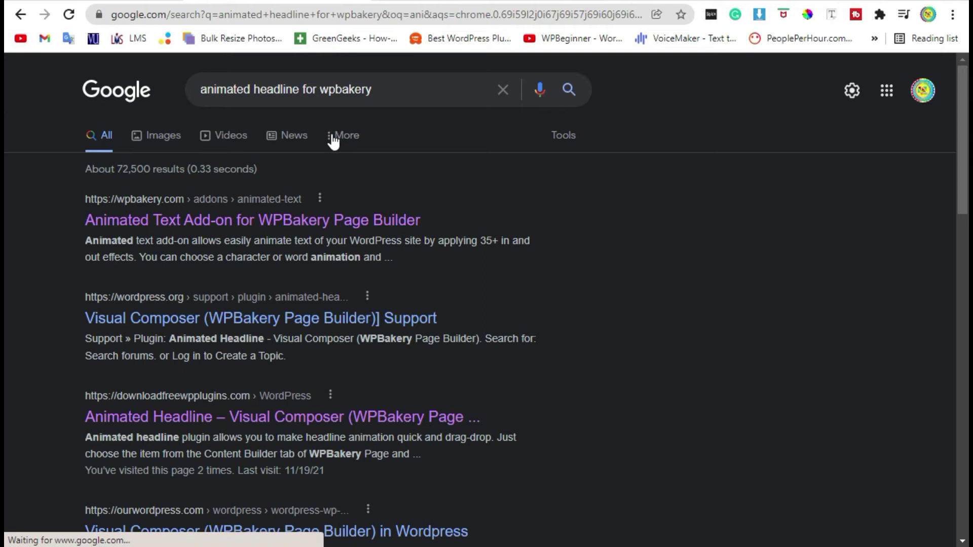
# Open the downloadfreewpplugins.com result for Animated Headline – Visual Composer in a new tab and download the plugin
pyautogui.scroll(-4, 335, 135)
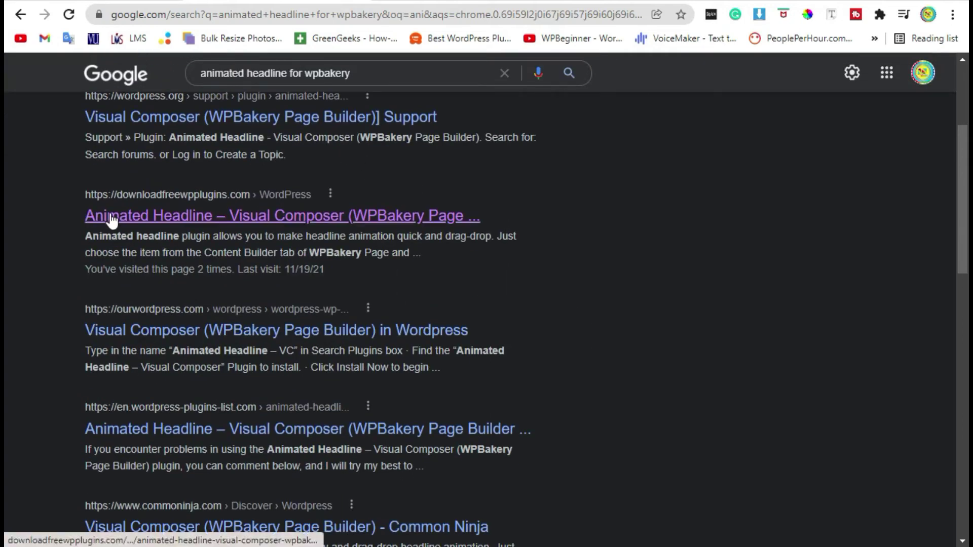
pyautogui.rightClick(112, 221)
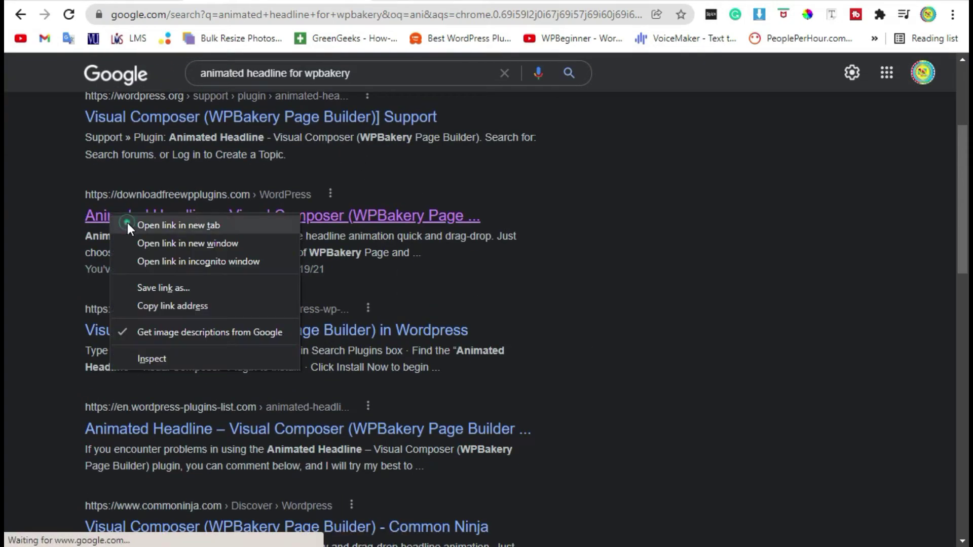
pyautogui.click(127, 223)
pyautogui.hotkey('ctrl', 'Tab')
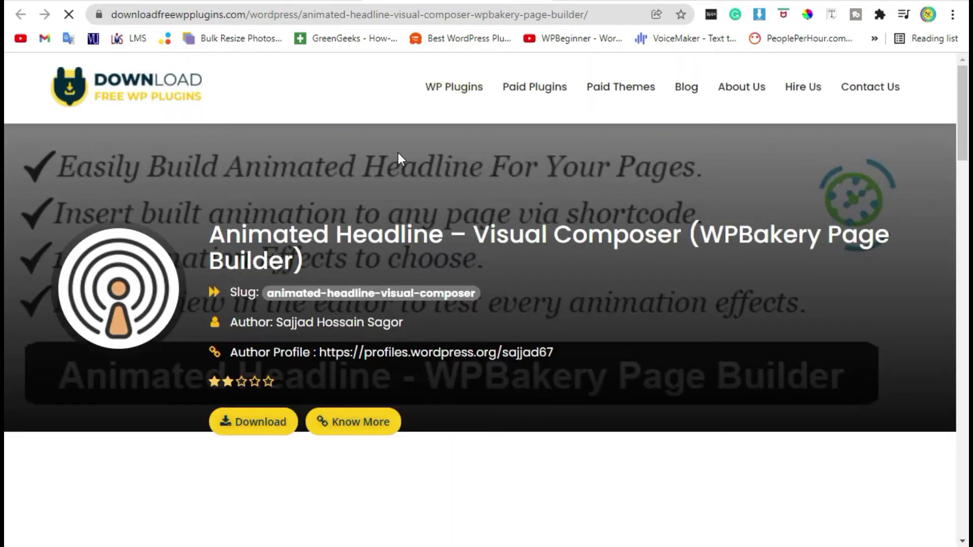
pyautogui.scroll(-2, 398, 154)
pyautogui.click(250, 322)
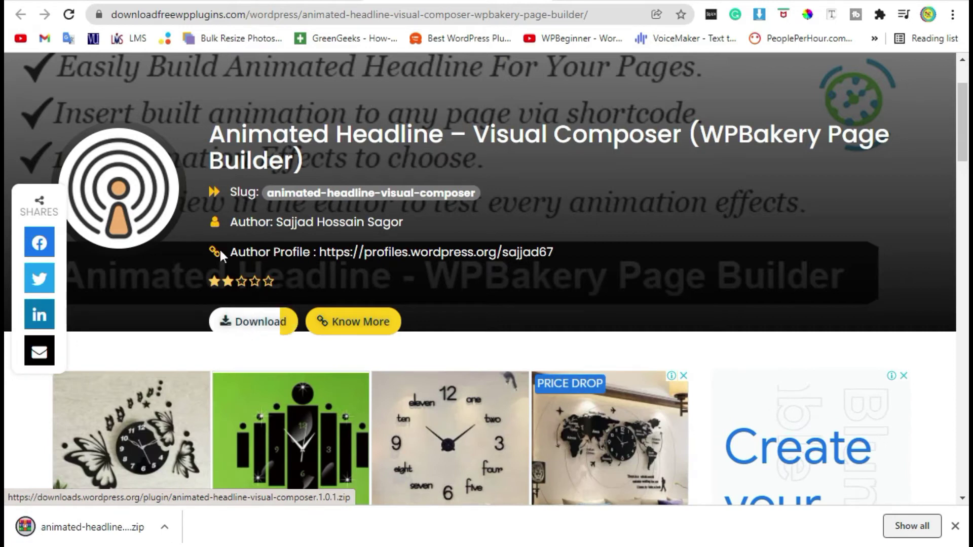
# Upload the downloaded animated-headline-visual-composer.1.0.1 (1).zip to the WordPress site as a new plugin, install it and activate it
pyautogui.click(248, 3)
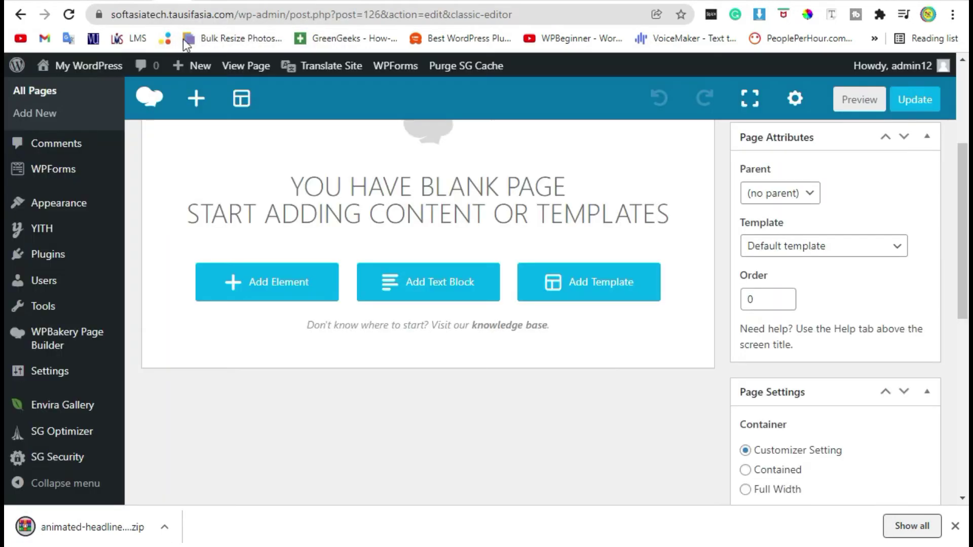
pyautogui.moveTo(46, 254)
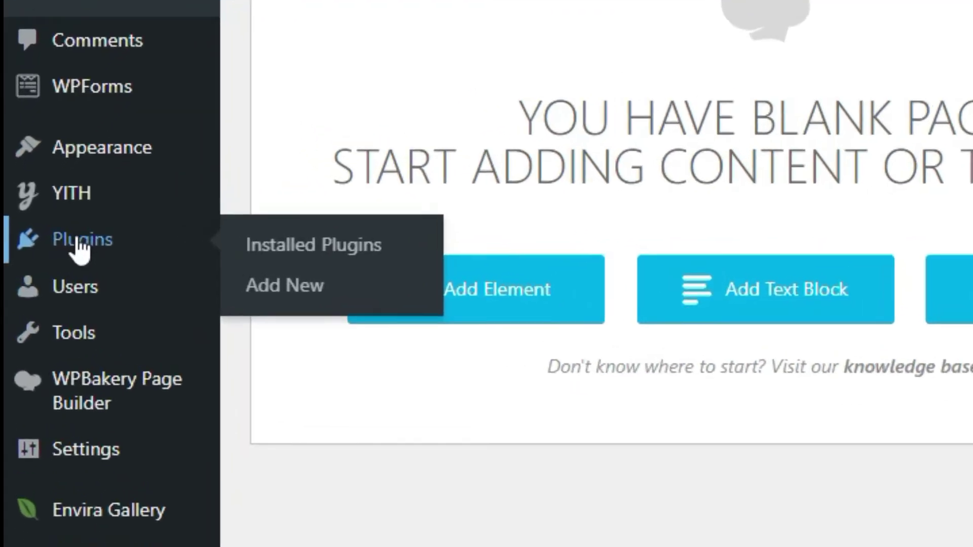
pyautogui.click(326, 281)
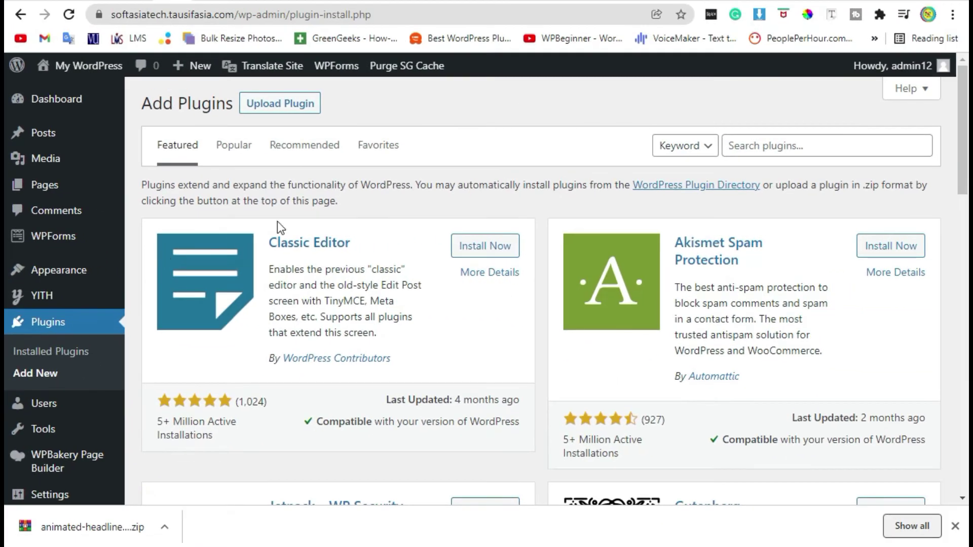
pyautogui.click(259, 107)
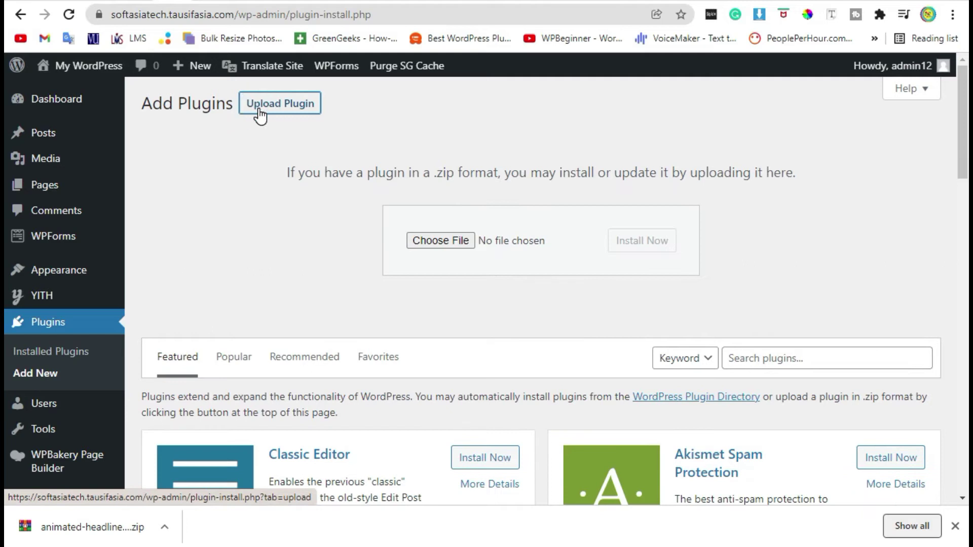
pyautogui.moveTo(75, 532); pyautogui.dragTo(537, 242)
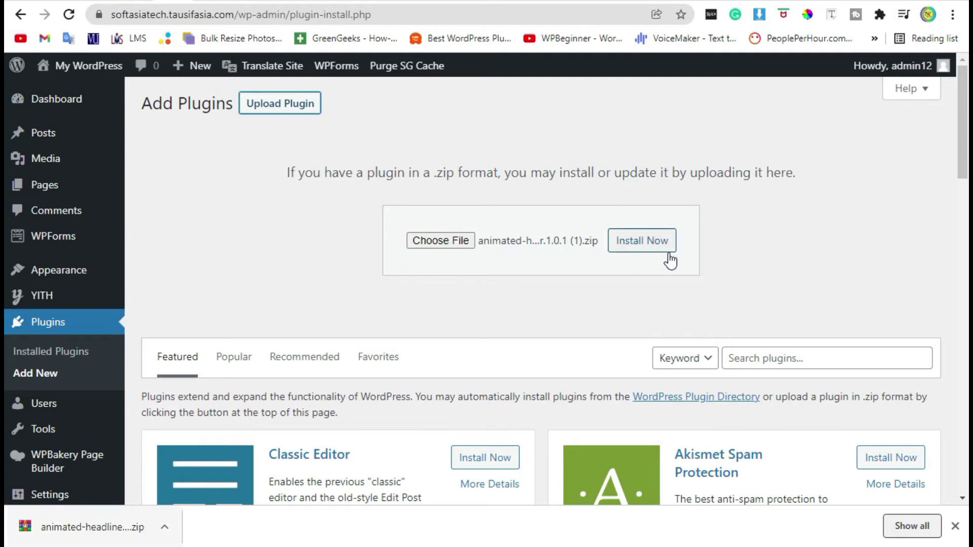
pyautogui.click(641, 248)
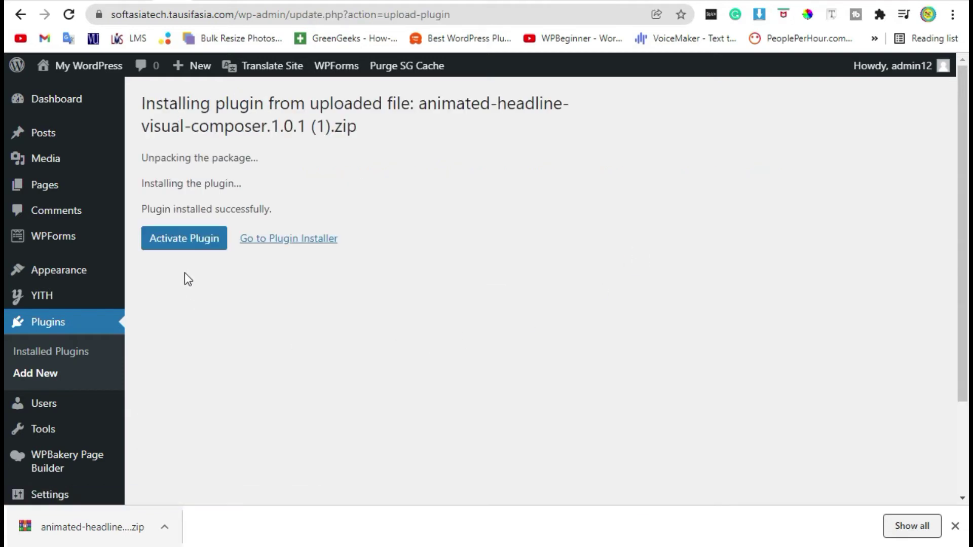
pyautogui.click(191, 236)
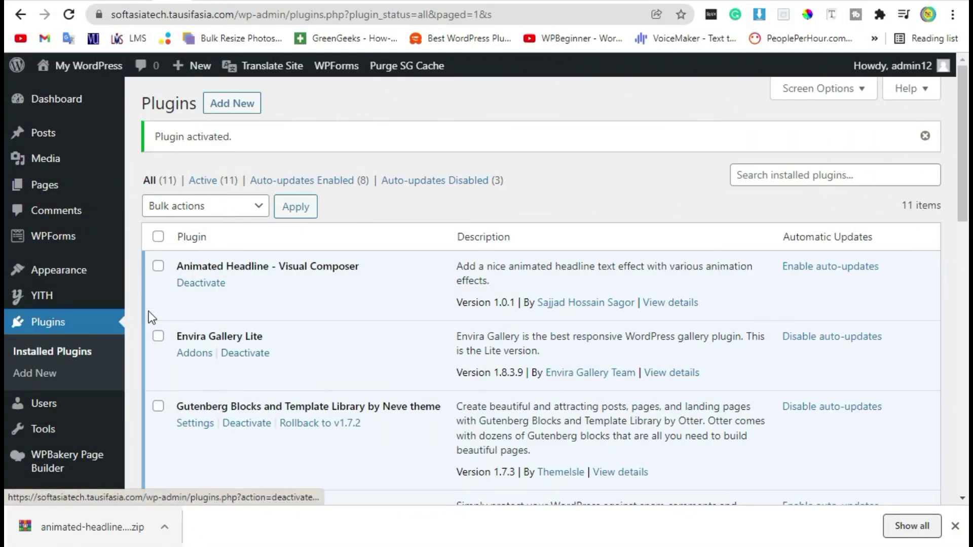
# Open the "Fist Page" draft from the site's page list in the WPBakery Page Builder backend editor
pyautogui.moveTo(19, 186)
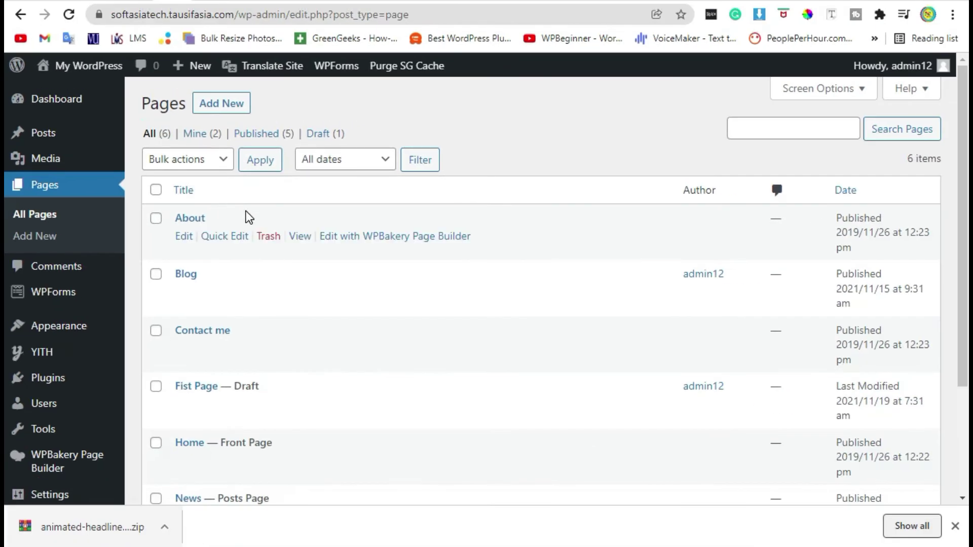
pyautogui.scroll(-3, 247, 212)
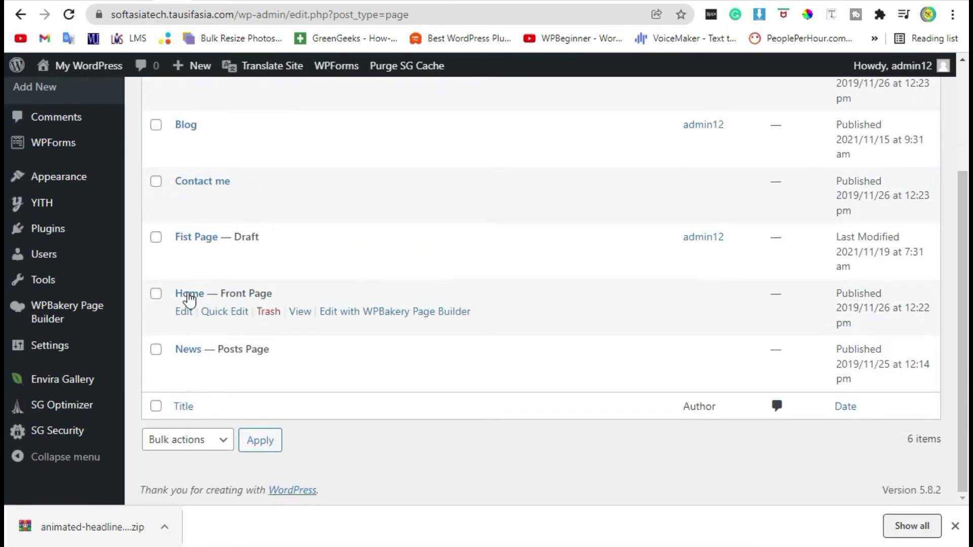
pyautogui.click(185, 256)
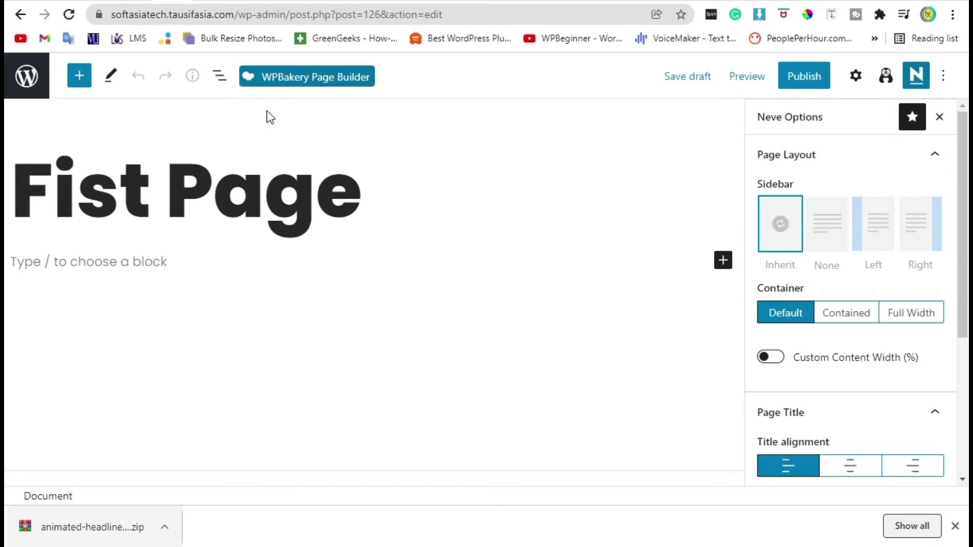
pyautogui.click(278, 86)
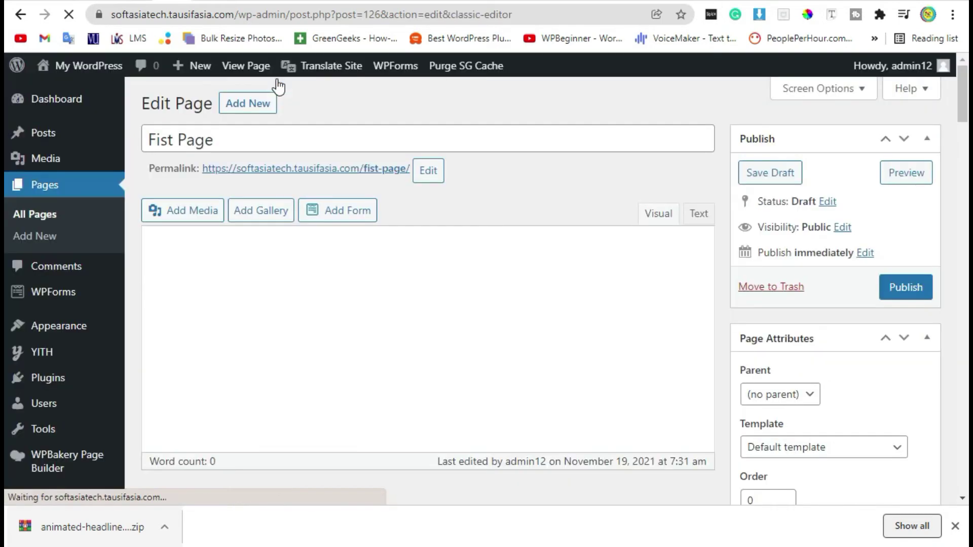
pyautogui.click(205, 209)
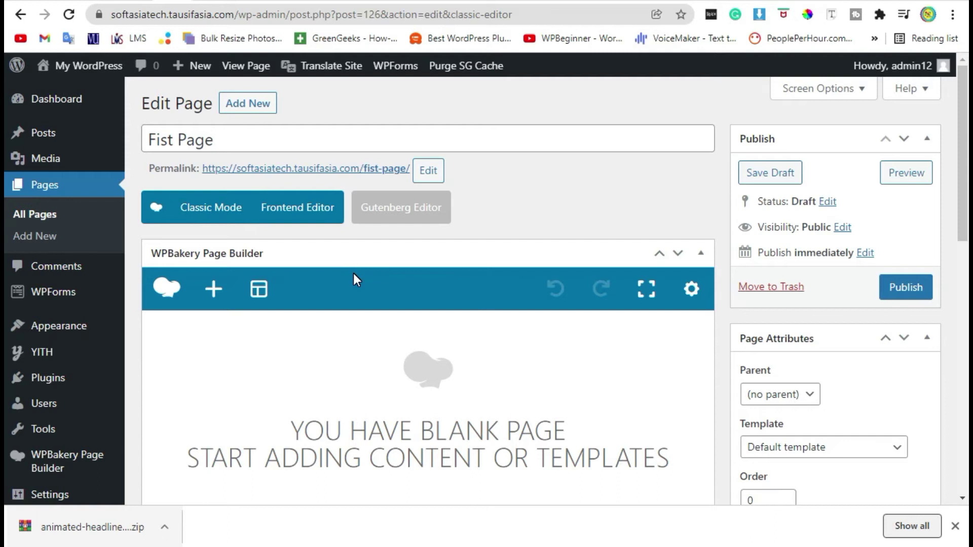
# Add an Animated Headline element to the blank page from the WPBakery element library
pyautogui.scroll(-5, 354, 274)
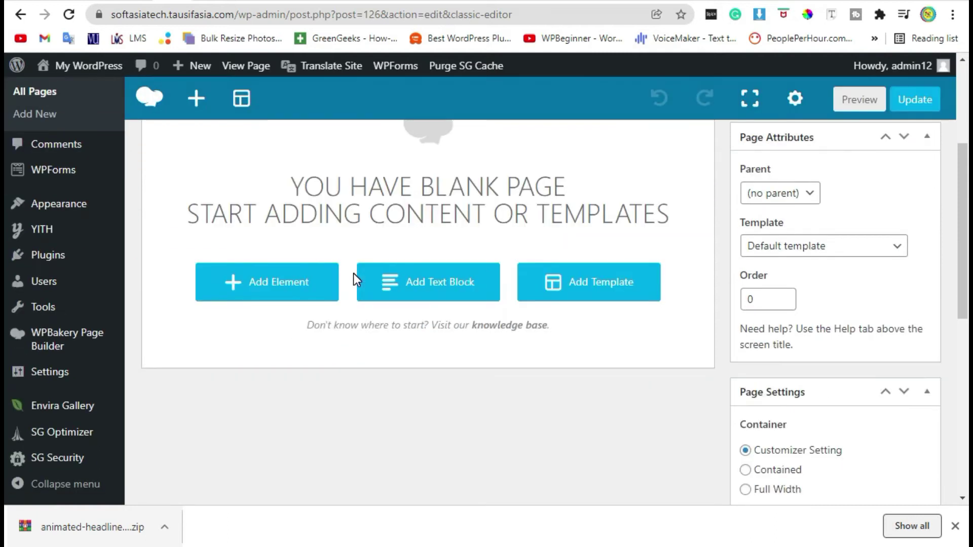
pyautogui.click(245, 282)
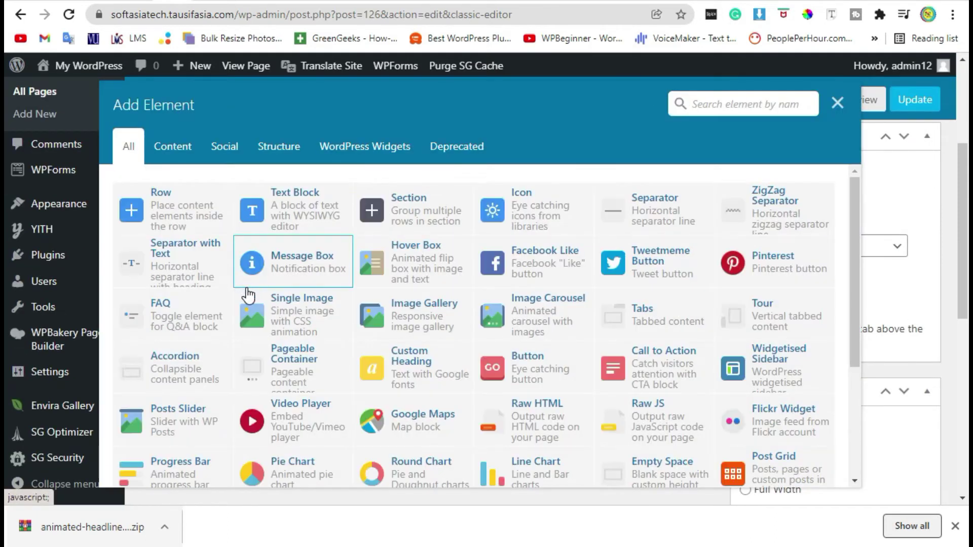
pyautogui.scroll(-2, 247, 288)
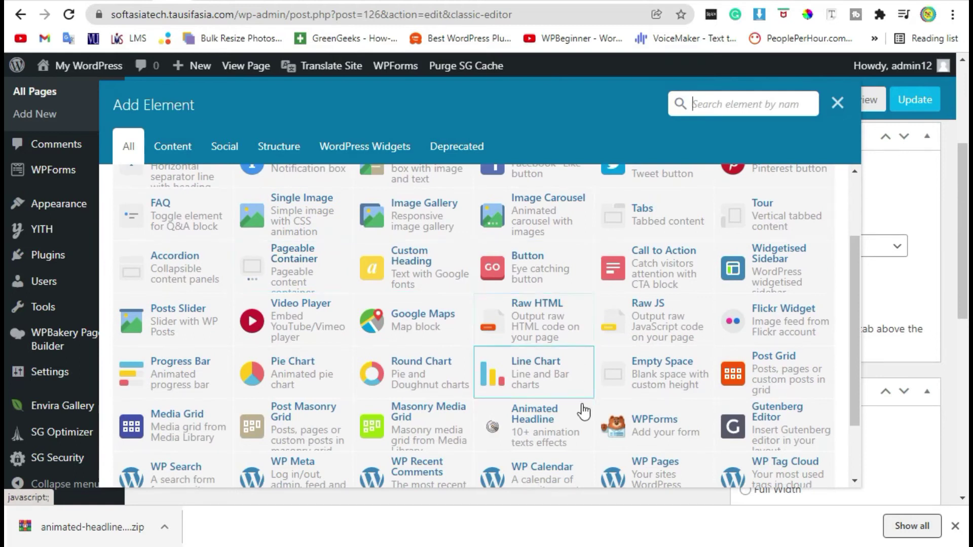
pyautogui.click(955, 527)
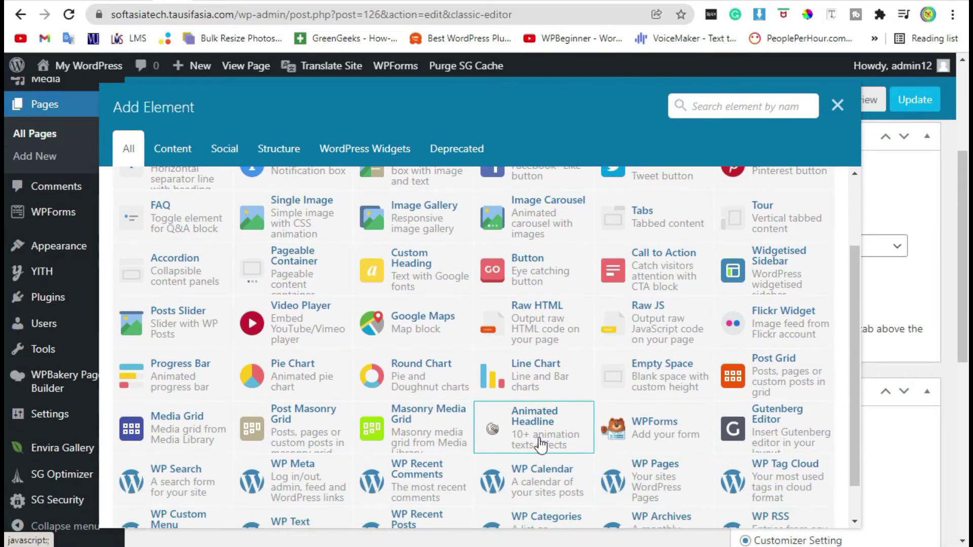
pyautogui.click(541, 444)
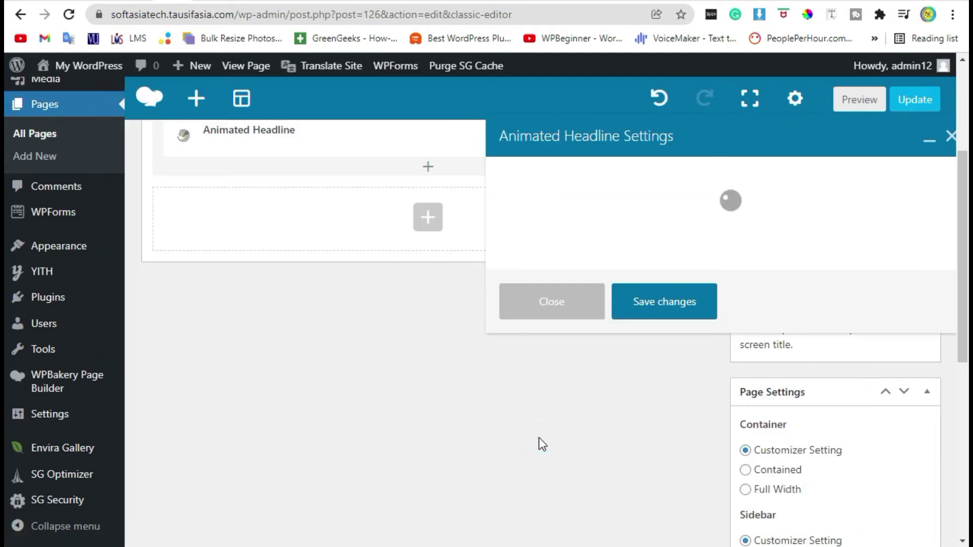
# Enter "Animated Headlines" as the title of the Animated Headline element
pyautogui.click(699, 238)
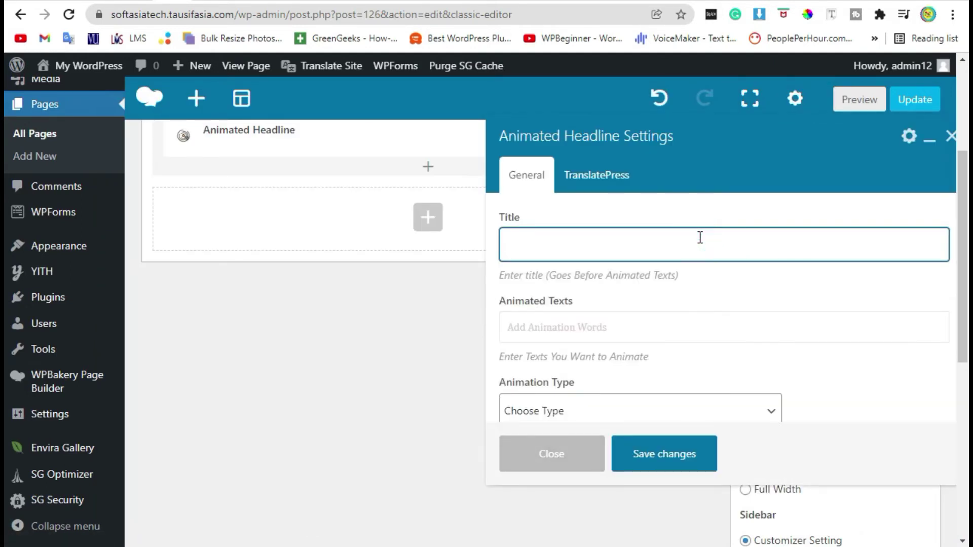
pyautogui.write('Animate')
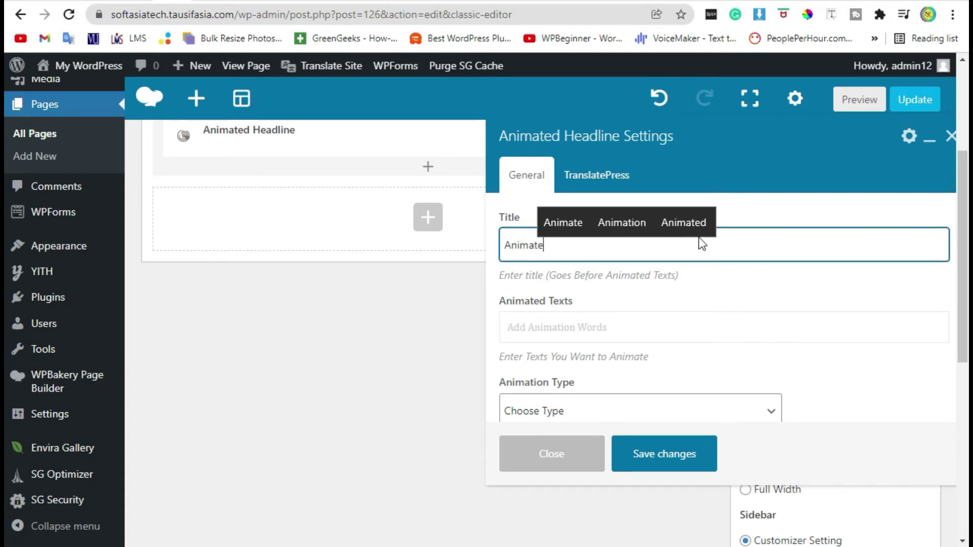
pyautogui.write('s')
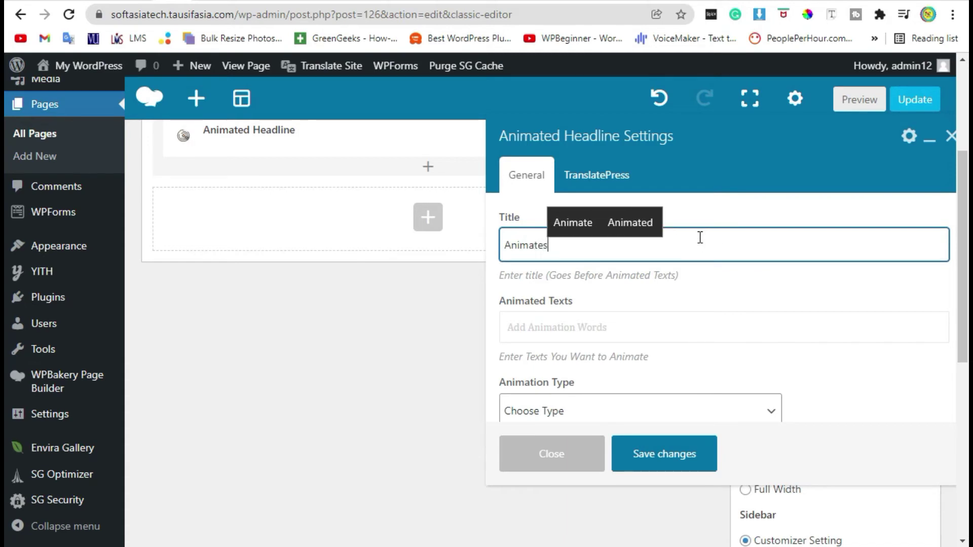
pyautogui.press('BackSpace')
pyautogui.write('d head')
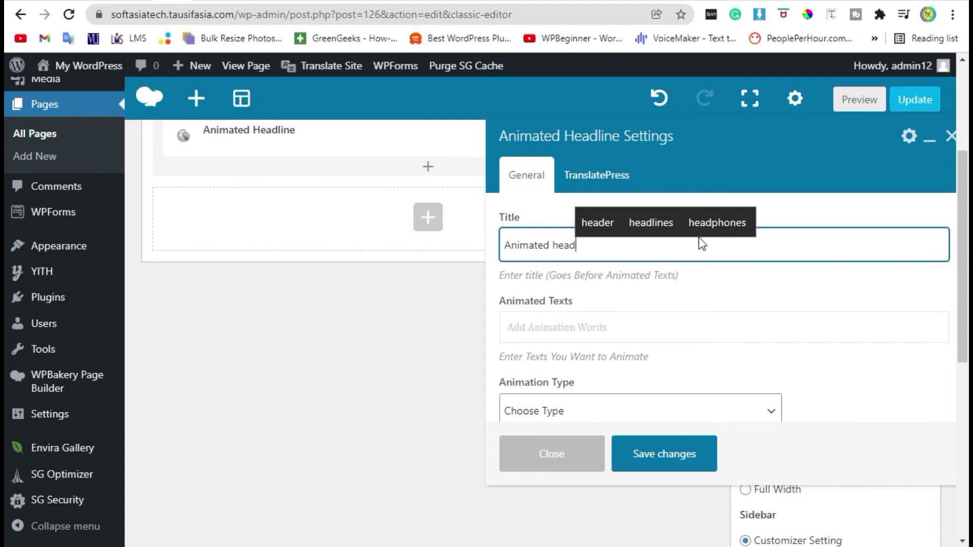
pyautogui.press('Up')
pyautogui.press('Right')
pyautogui.press('Return')
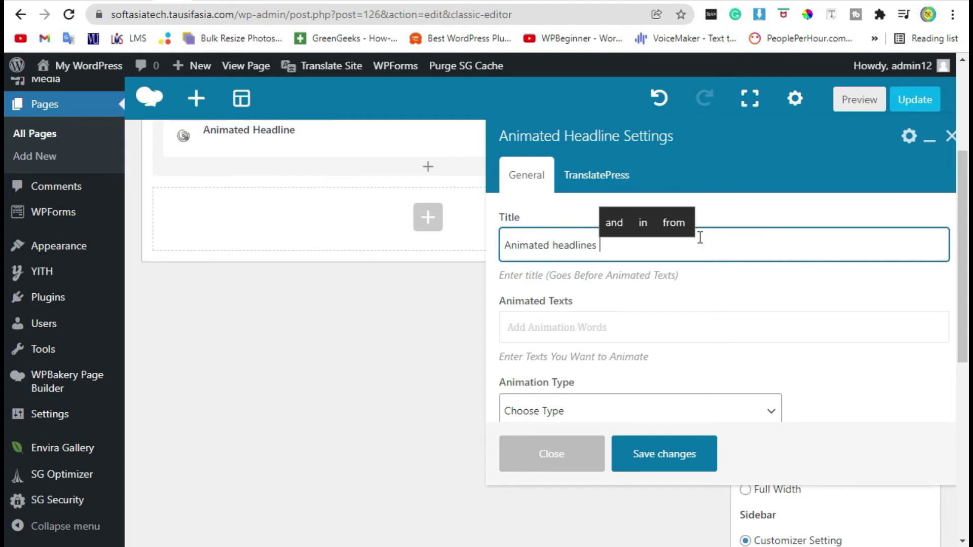
pyautogui.press('Delete')
pyautogui.write('H')
# Look through the TranslatePress and General settings of the Animated Headline element and save its changes
pyautogui.scroll(3, 217, 232)
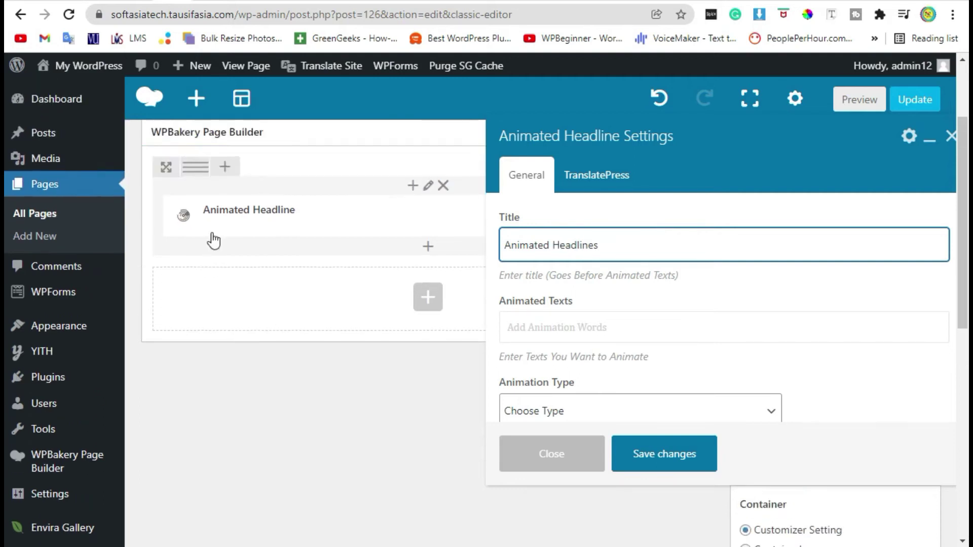
pyautogui.click(604, 185)
pyautogui.click(530, 175)
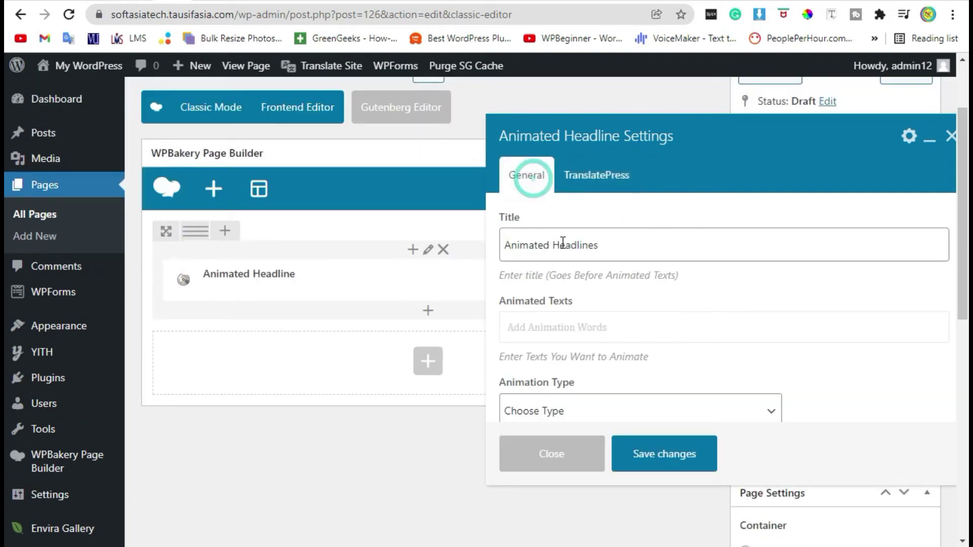
pyautogui.scroll(-3, 608, 324)
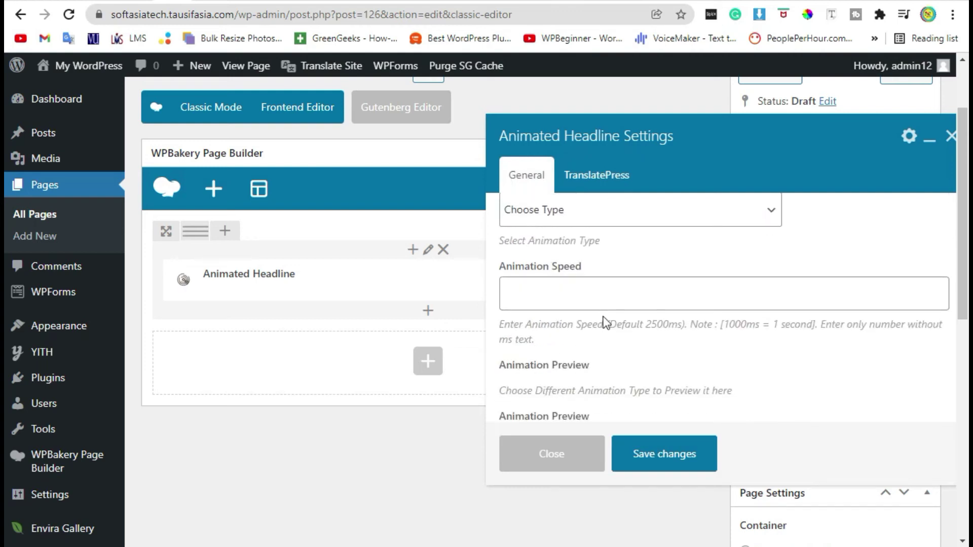
pyautogui.scroll(-1, 604, 320)
pyautogui.click(653, 455)
# Reopen the Animated Headline element for editing and add "For WordPress" as its first animated text
pyautogui.moveTo(432, 336)
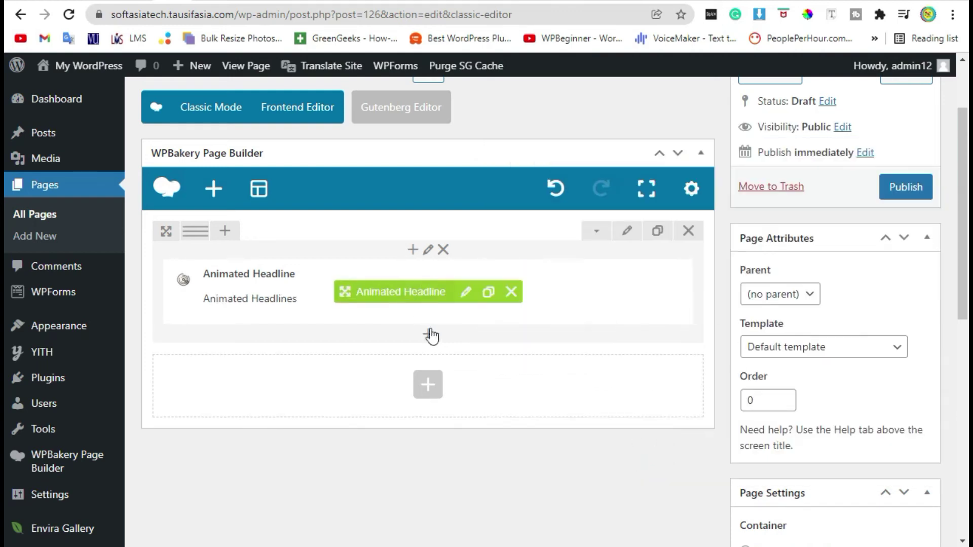
pyautogui.click(465, 293)
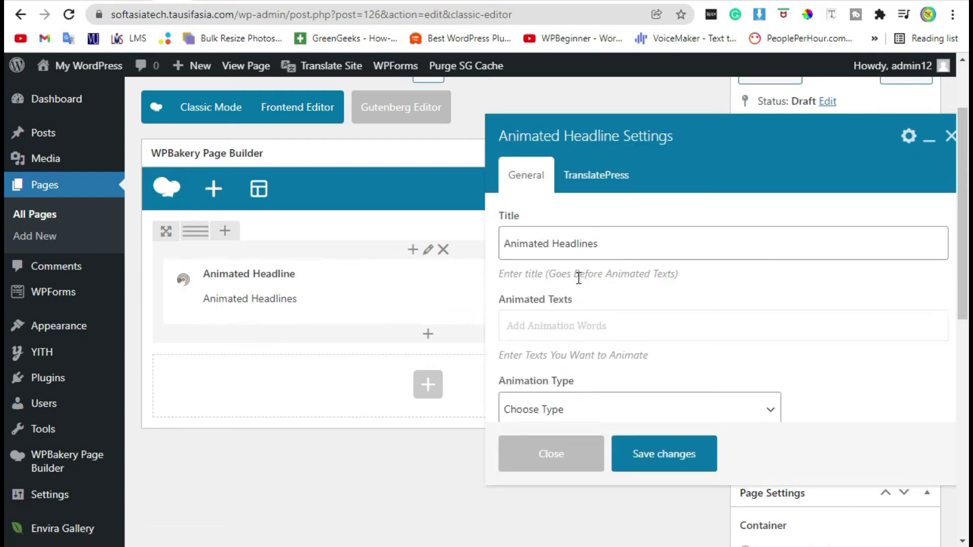
pyautogui.click(587, 330)
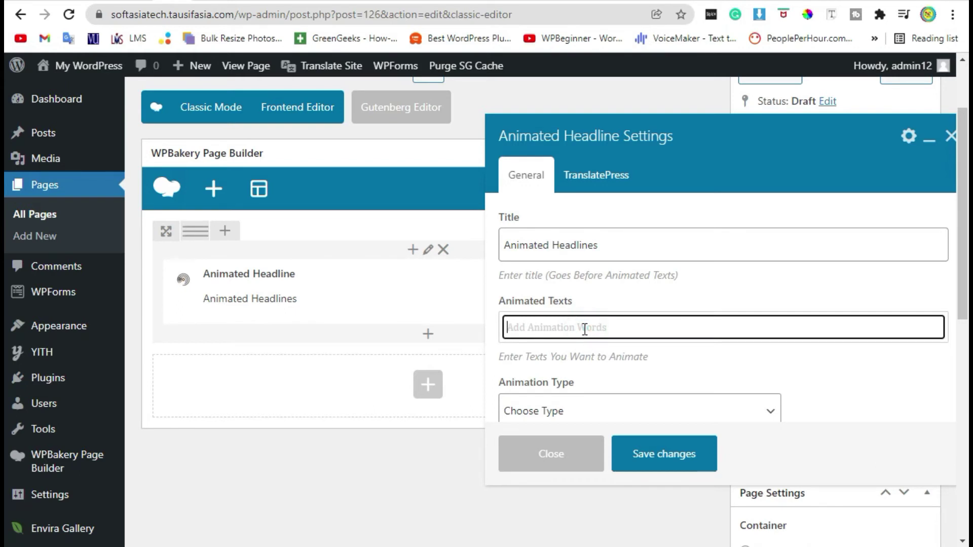
pyautogui.write('For ')
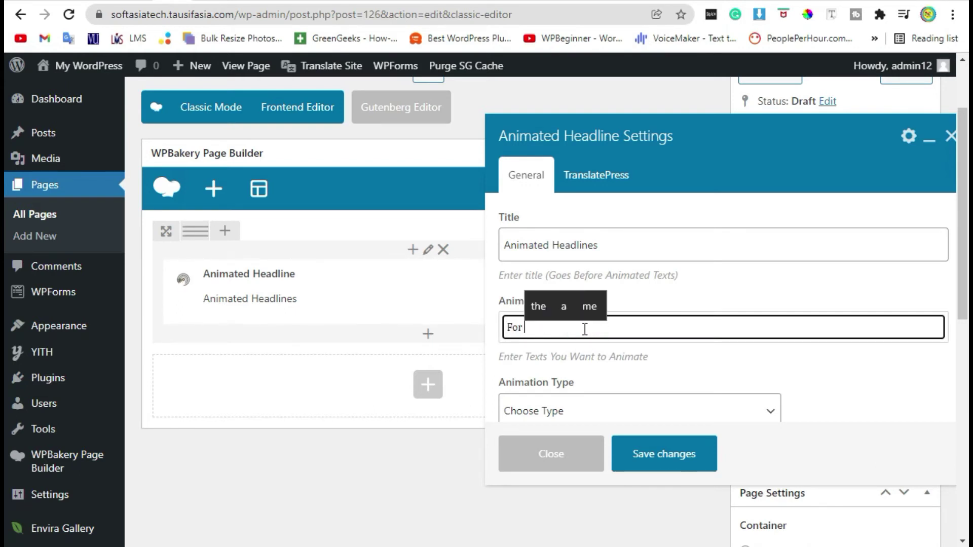
pyautogui.write('WordPR')
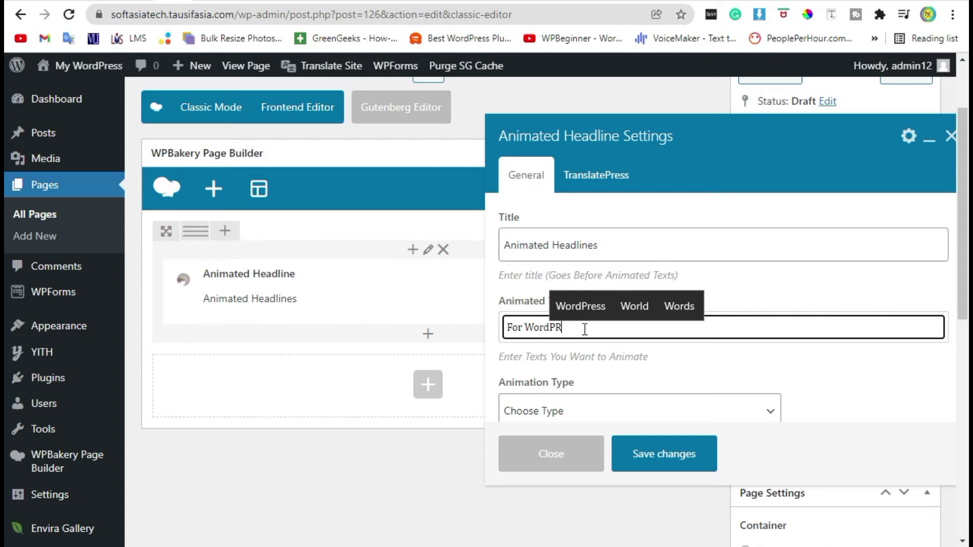
pyautogui.write('ess')
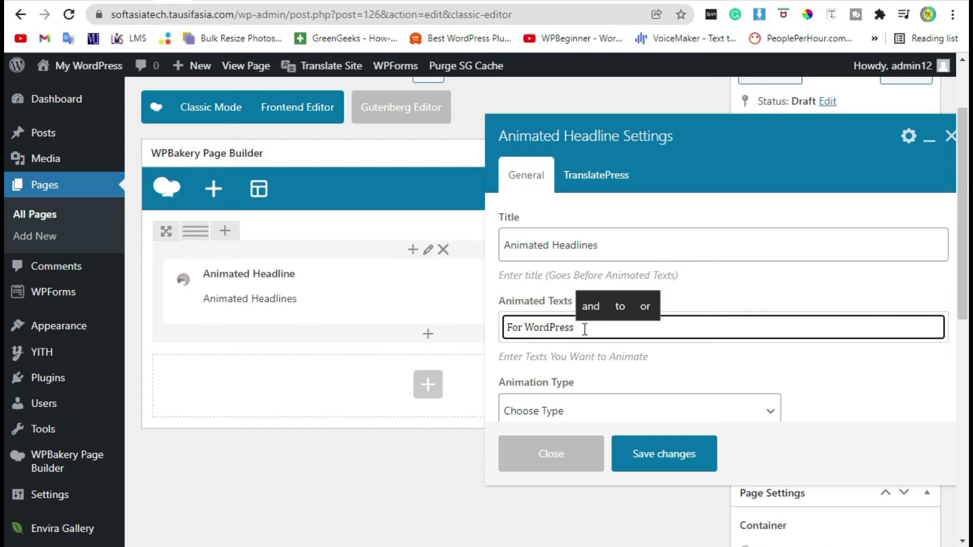
pyautogui.press('Return')
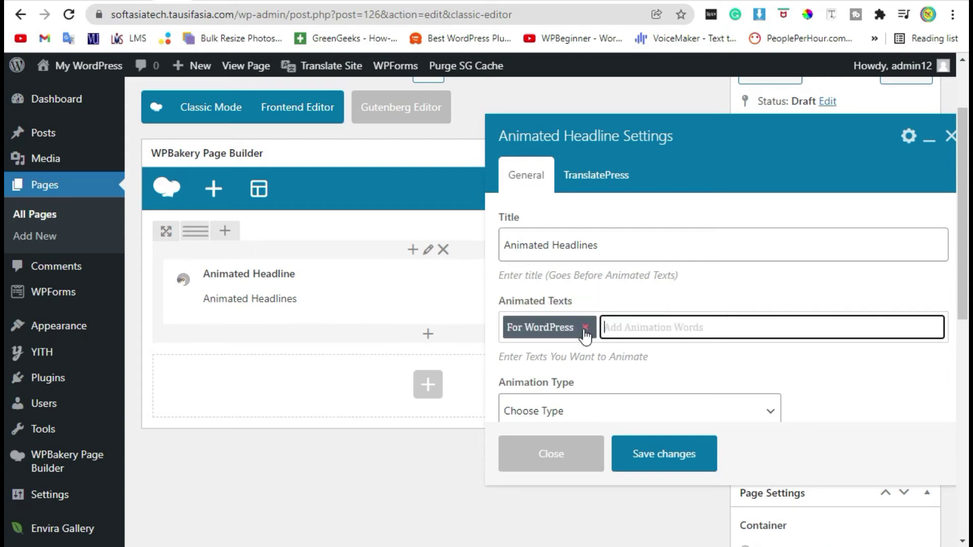
# Add "For WpBakery" and "For Website" as further animated texts of the Animated Headline element
pyautogui.write('For ')
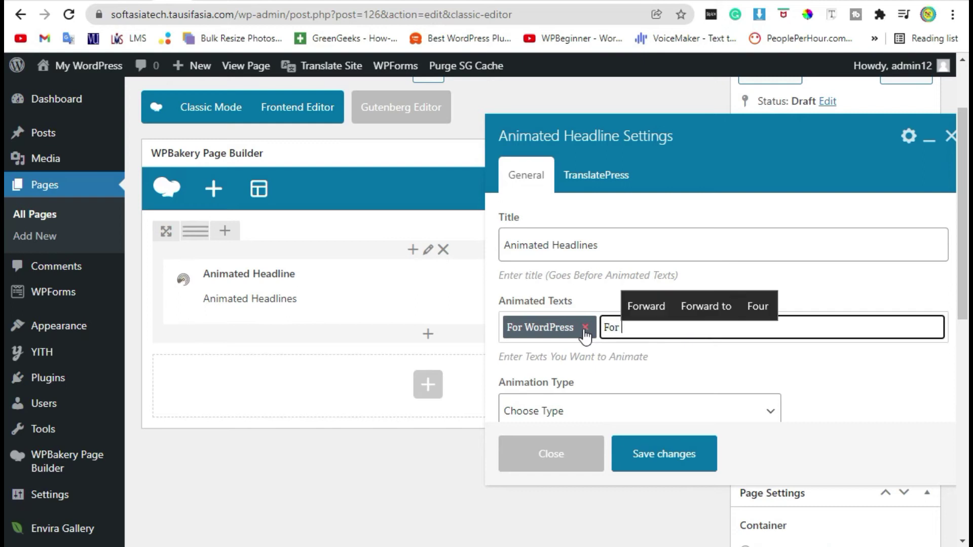
pyautogui.write('WpB')
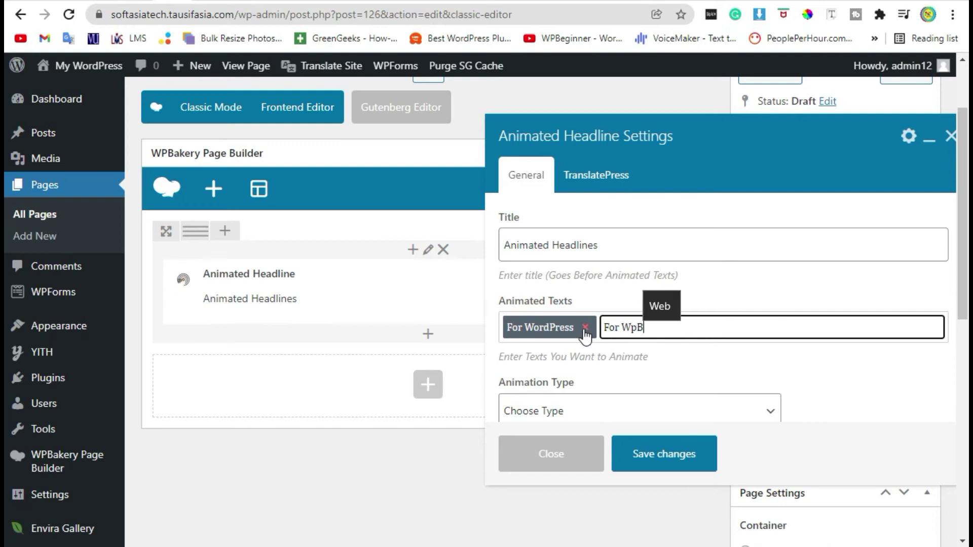
pyautogui.write('akery')
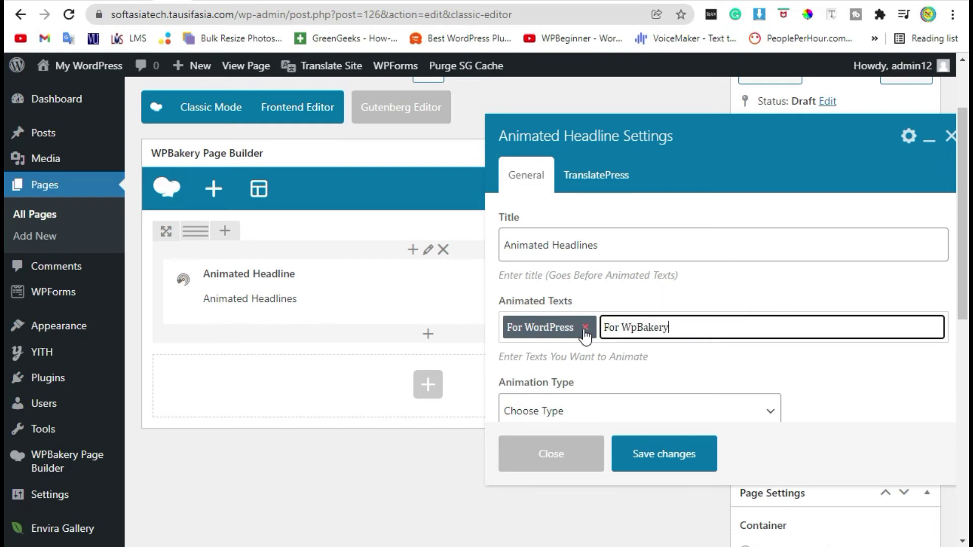
pyautogui.press('Return')
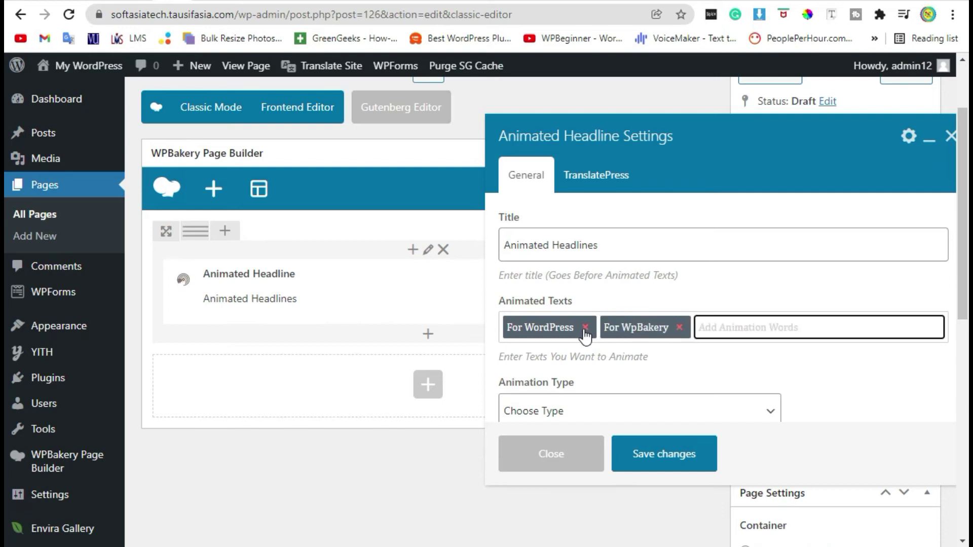
pyautogui.write('For')
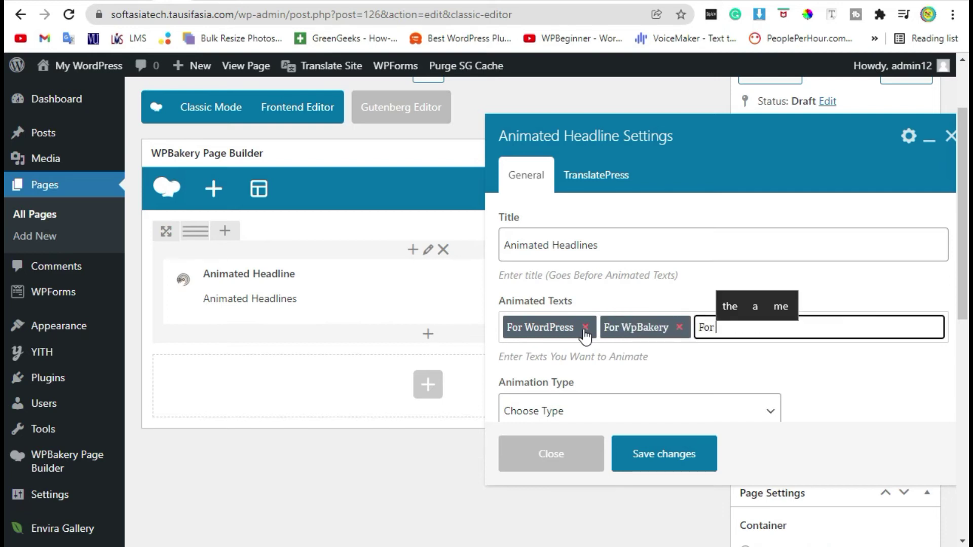
pyautogui.write(' Website')
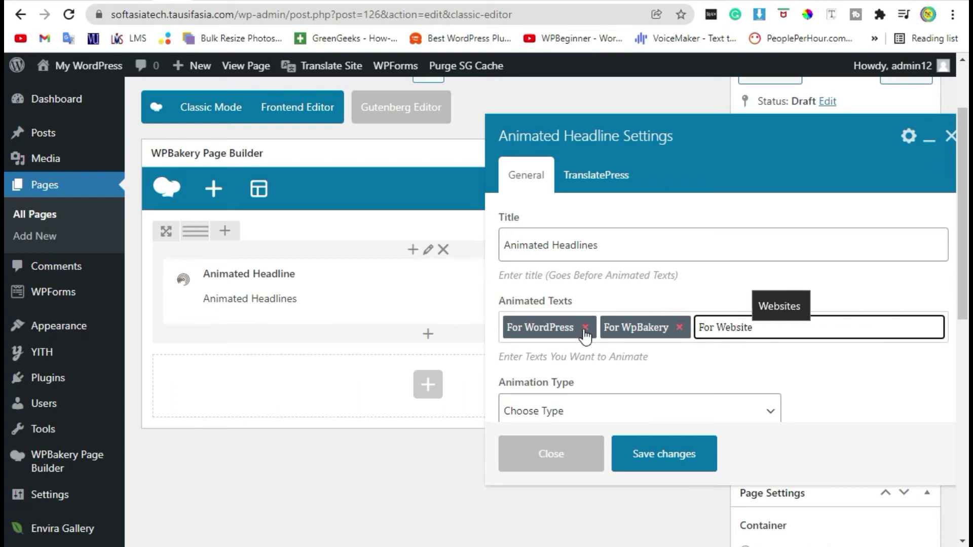
pyautogui.press('Return')
# Try the Rotate 1 animation type for the headline and switch it to Type
pyautogui.scroll(-2, 608, 332)
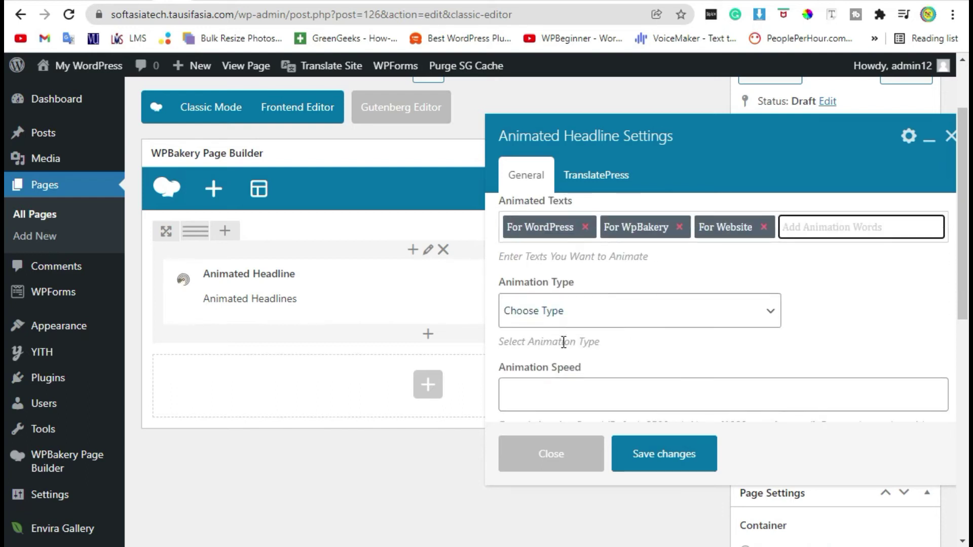
pyautogui.click(520, 314)
pyautogui.click(546, 351)
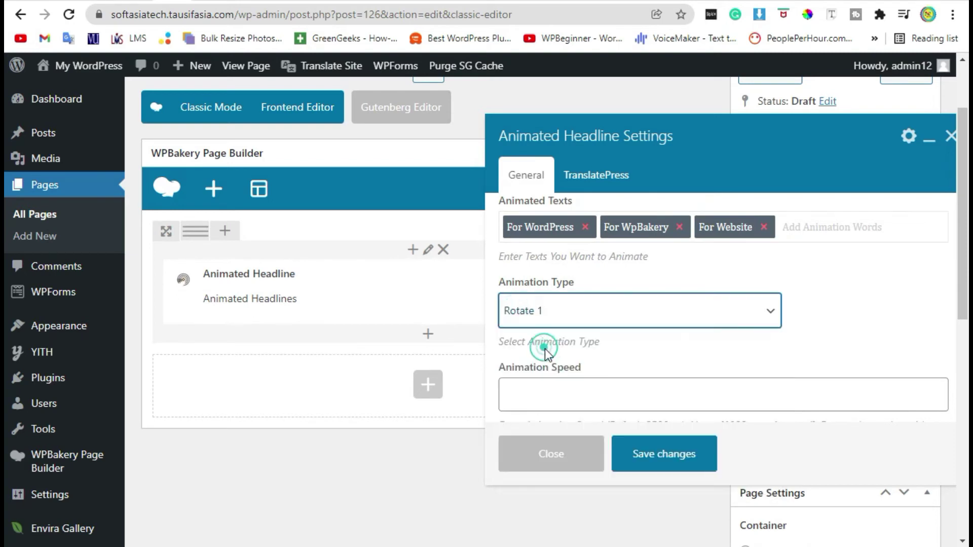
pyautogui.click(560, 313)
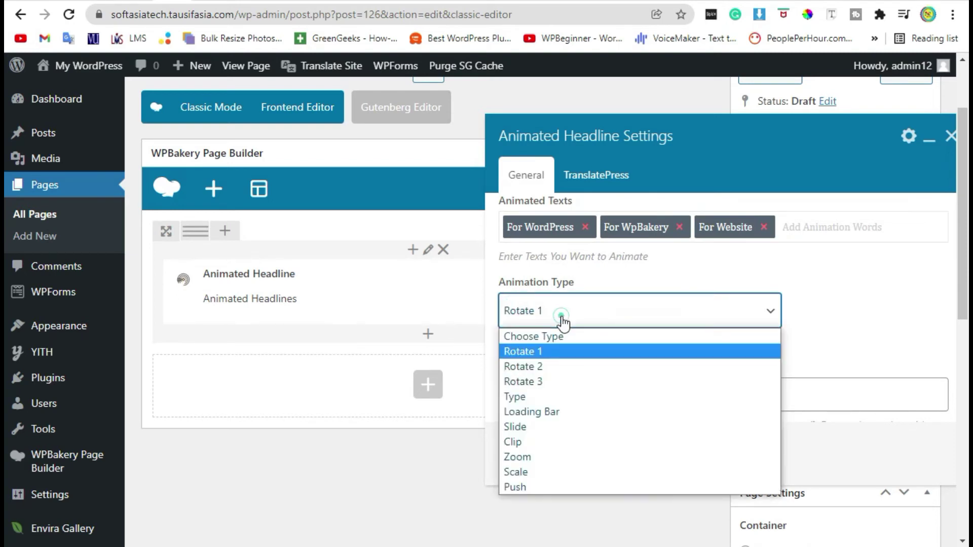
pyautogui.click(573, 397)
# Set the headline's animation speed to 1000, check the preview and save the element's changes
pyautogui.scroll(-2, 754, 283)
pyautogui.click(534, 303)
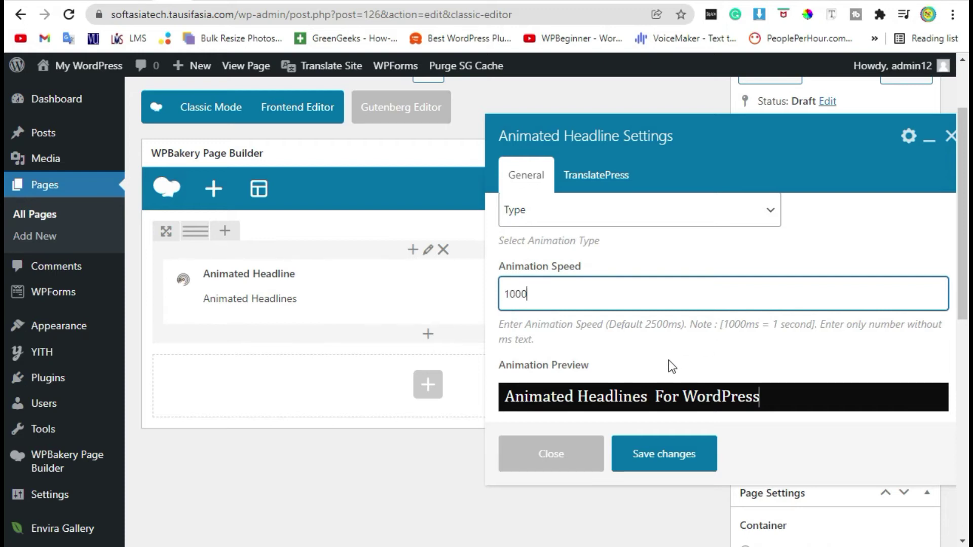
pyautogui.scroll(-3, 659, 355)
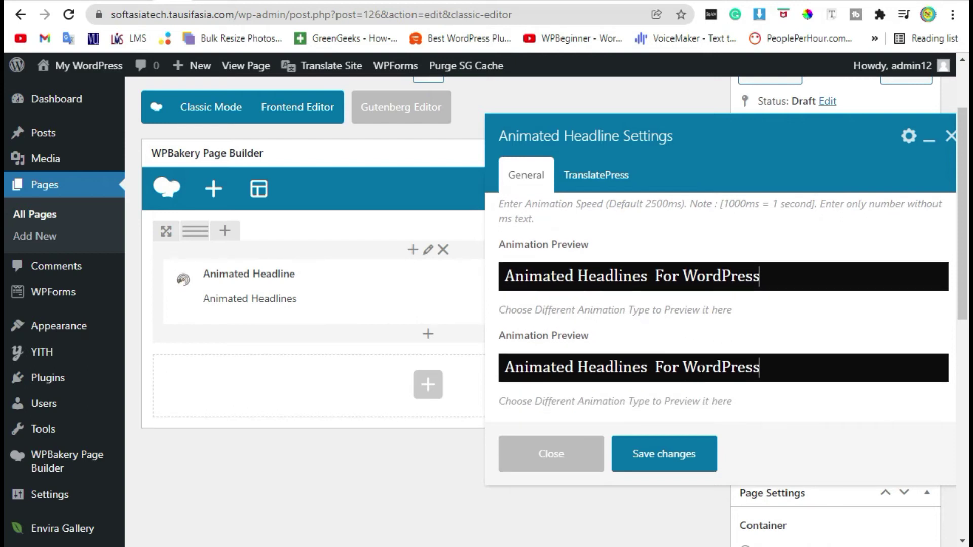
pyautogui.click(643, 456)
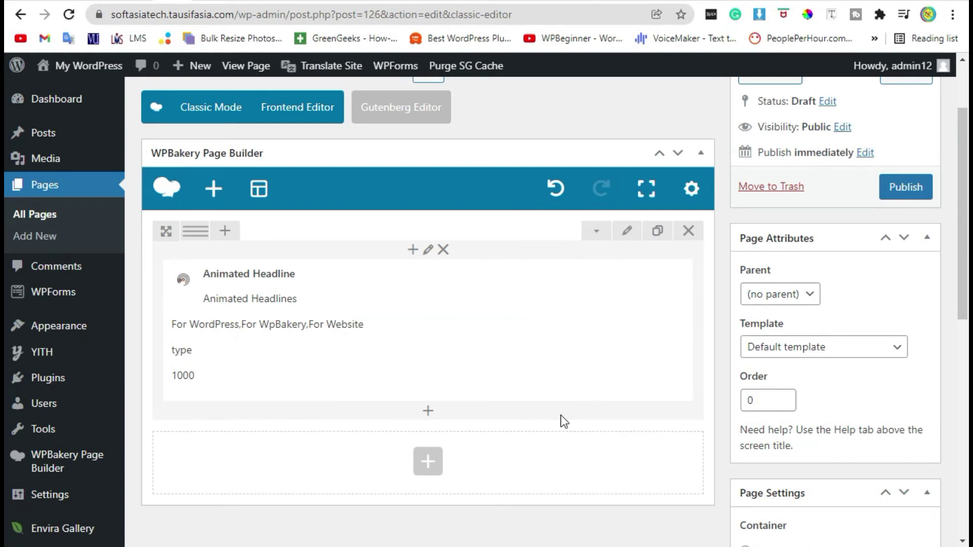
# Publish the "Fist Page" page and view its animated headline on the live site
pyautogui.scroll(2, 825, 321)
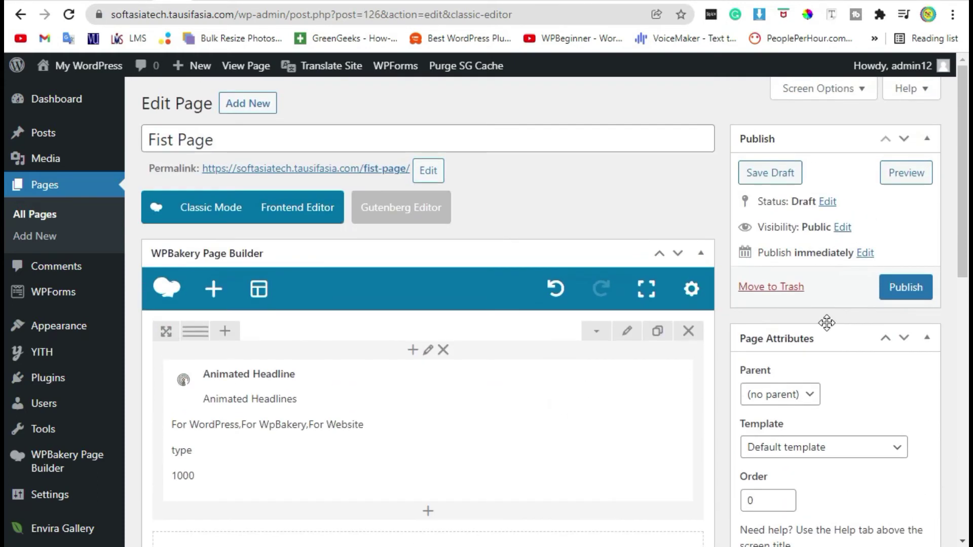
pyautogui.click(897, 294)
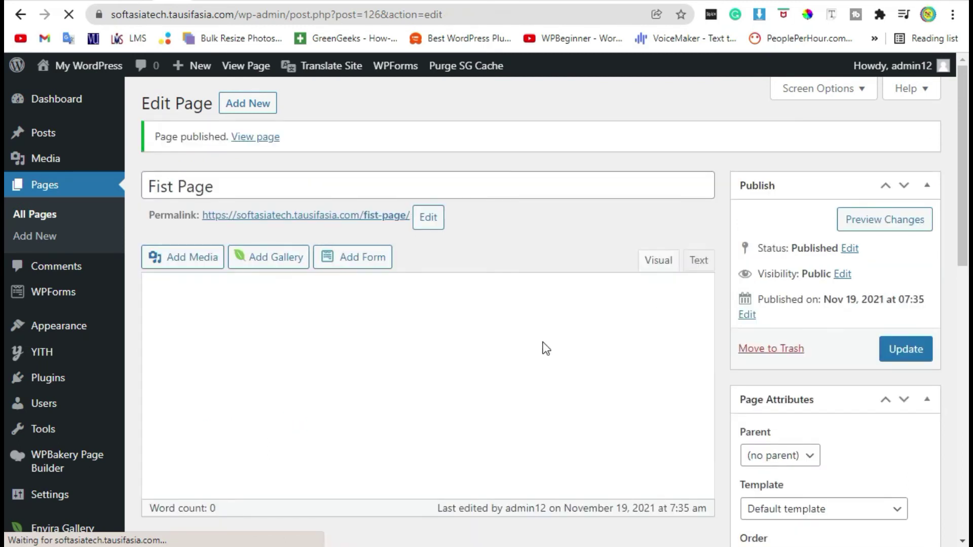
pyautogui.click(257, 141)
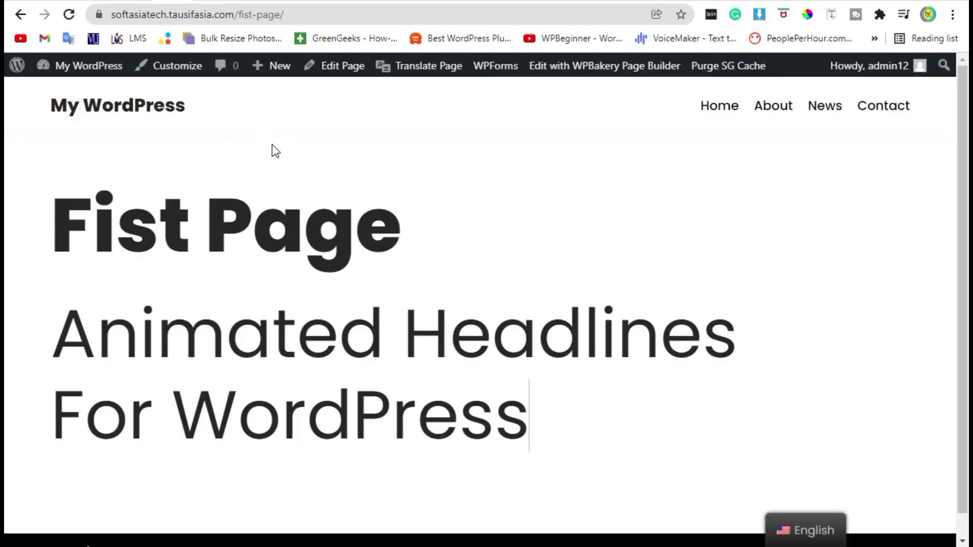
pyautogui.scroll(-1, 677, 226)
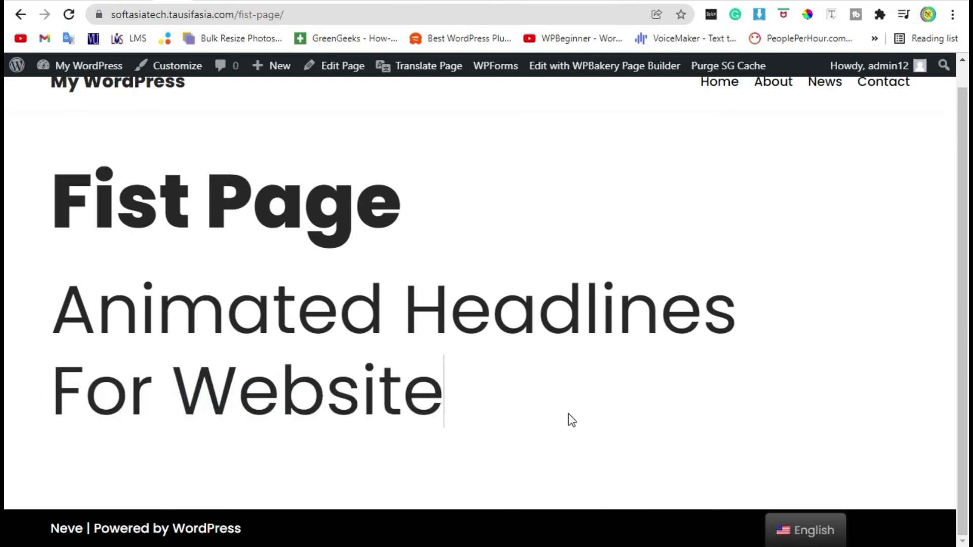
# Return to the page editor and reopen the Animated Headline element's settings at the animation speed
pyautogui.click(19, 16)
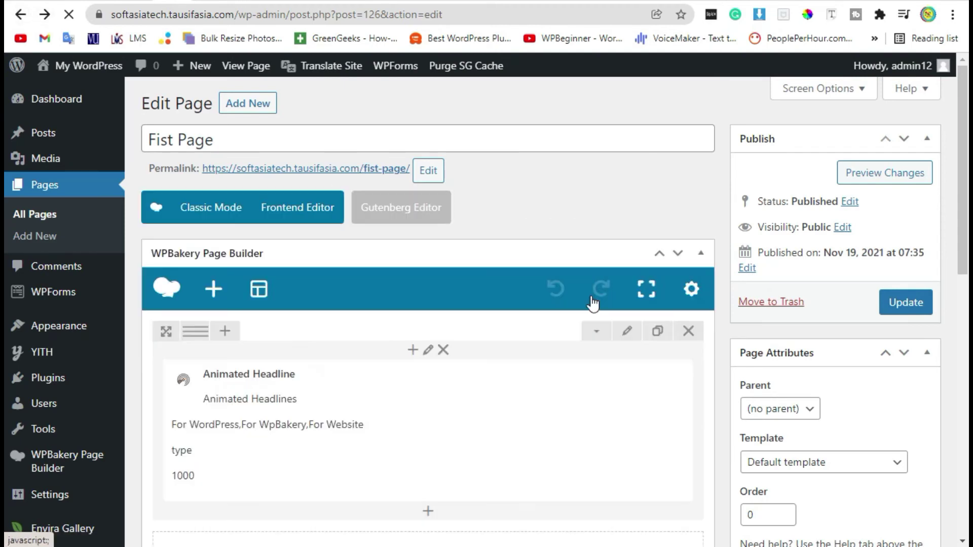
pyautogui.scroll(-2, 579, 301)
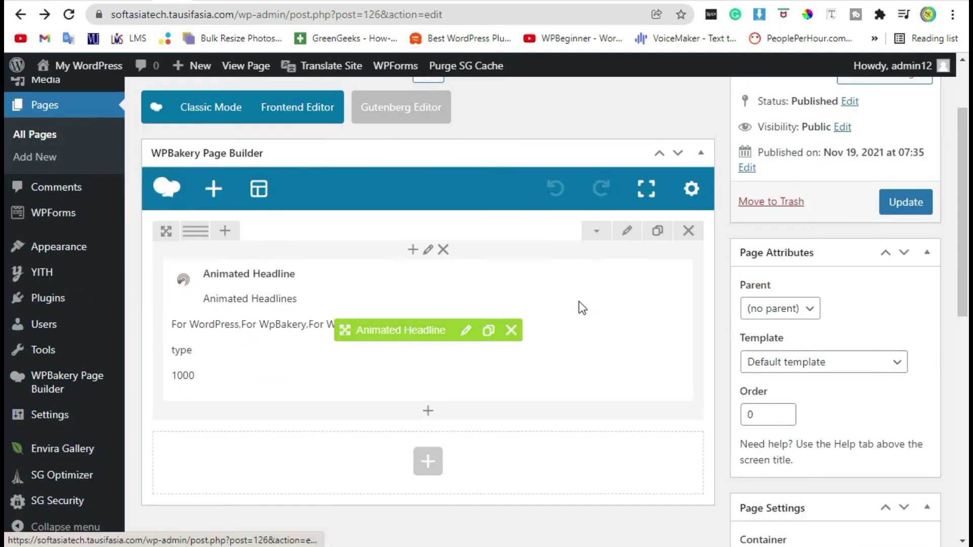
pyautogui.click(463, 339)
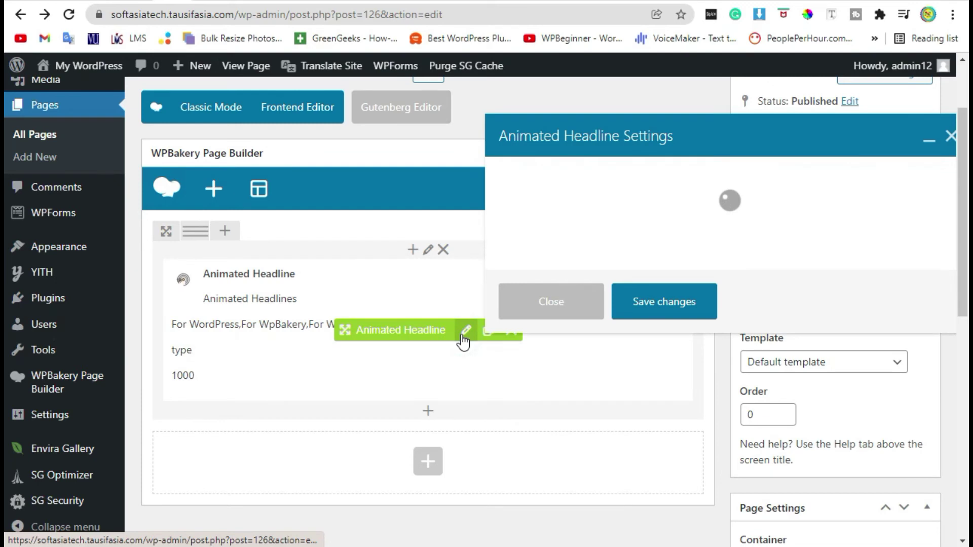
pyautogui.scroll(-5, 757, 312)
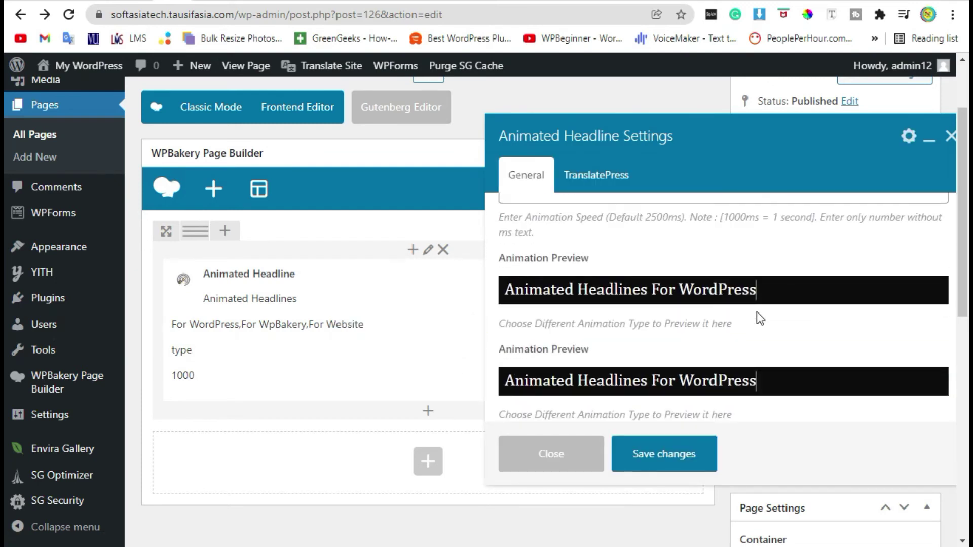
pyautogui.scroll(4, 756, 312)
pyautogui.scroll(-2, 757, 320)
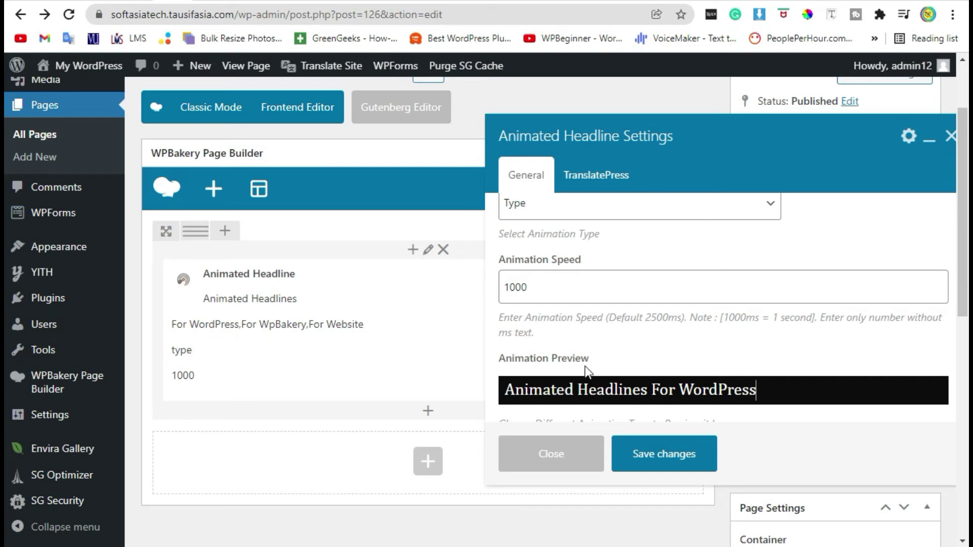
# Replace the animation speed with the default 2500ms copied from the field's hint, save the element and update the page
pyautogui.moveTo(646, 318); pyautogui.dragTo(683, 317)
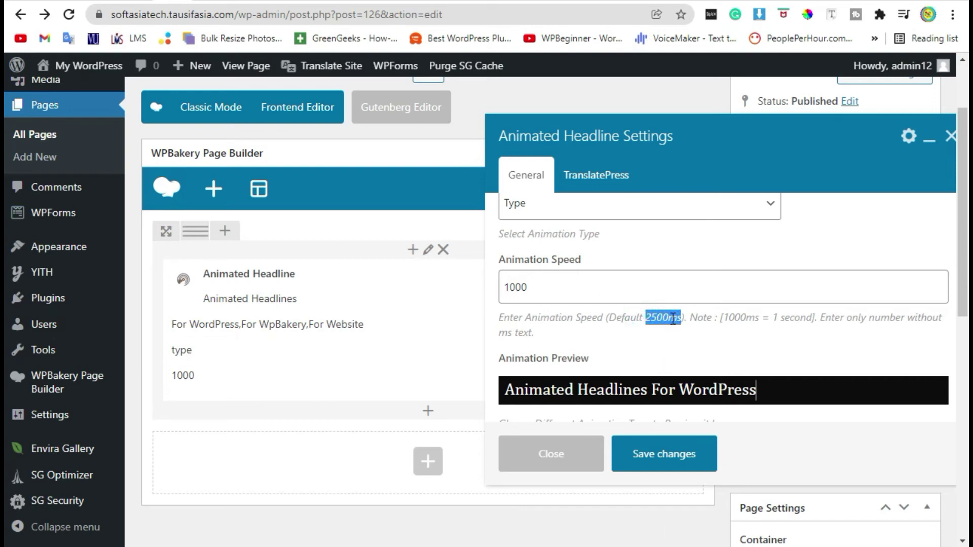
pyautogui.rightClick(673, 318)
pyautogui.click(678, 328)
pyautogui.rightClick(608, 288)
pyautogui.click(605, 285)
pyautogui.doubleClick(587, 288)
pyautogui.rightClick(587, 288)
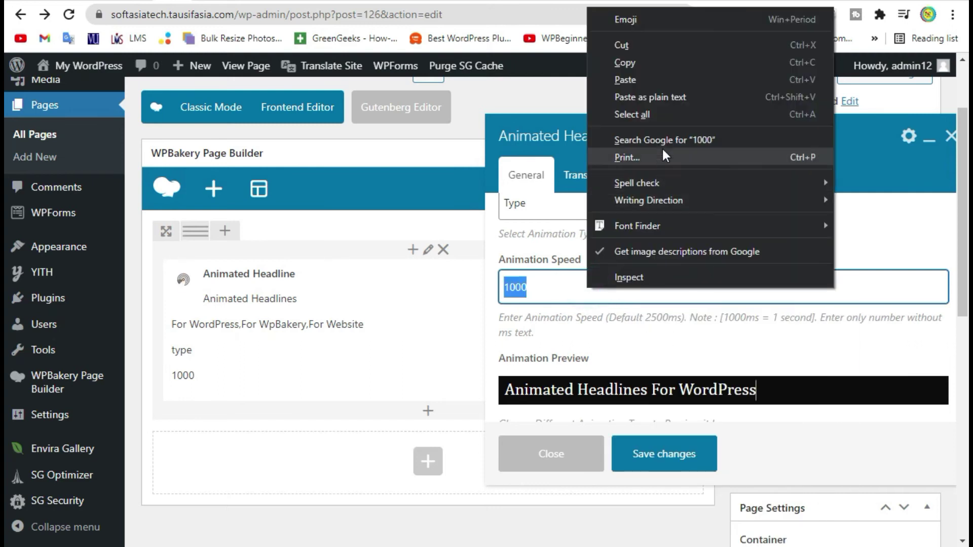
pyautogui.click(659, 85)
pyautogui.click(675, 456)
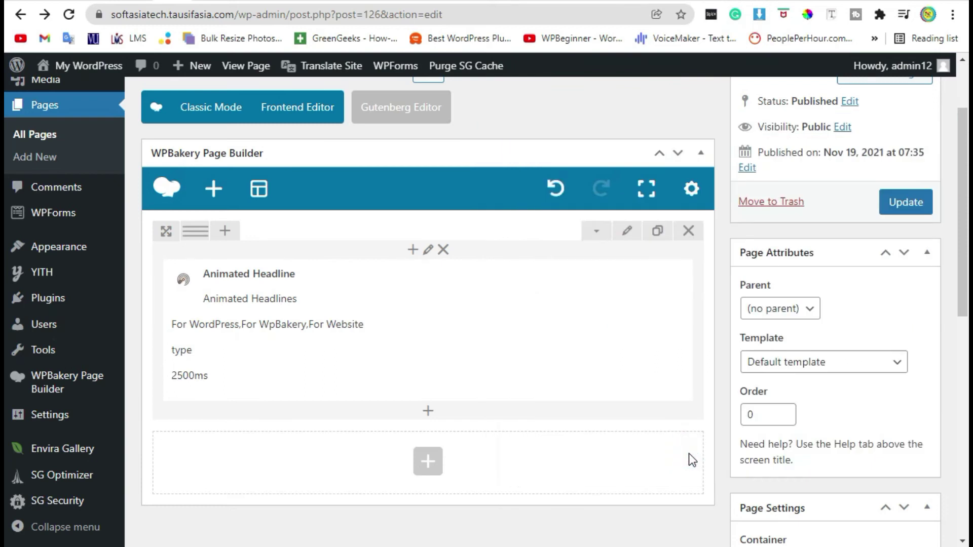
pyautogui.click(919, 203)
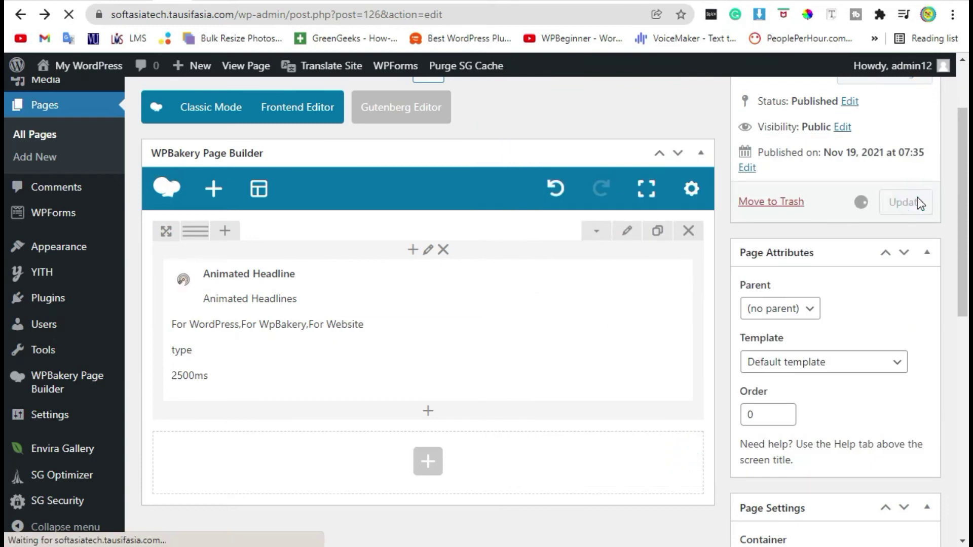
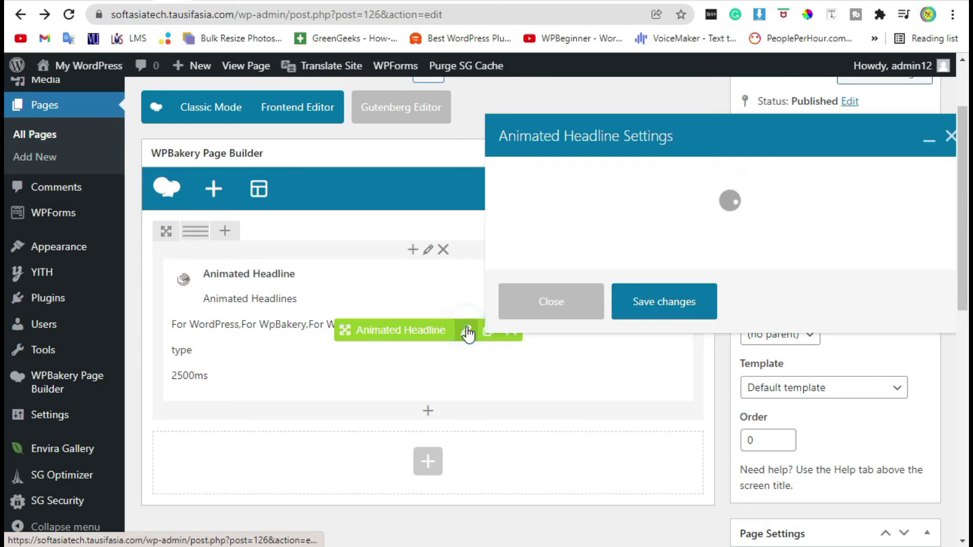
# Examine the two animation previews in the Animated Headline element's General settings
pyautogui.scroll(-6, 843, 292)
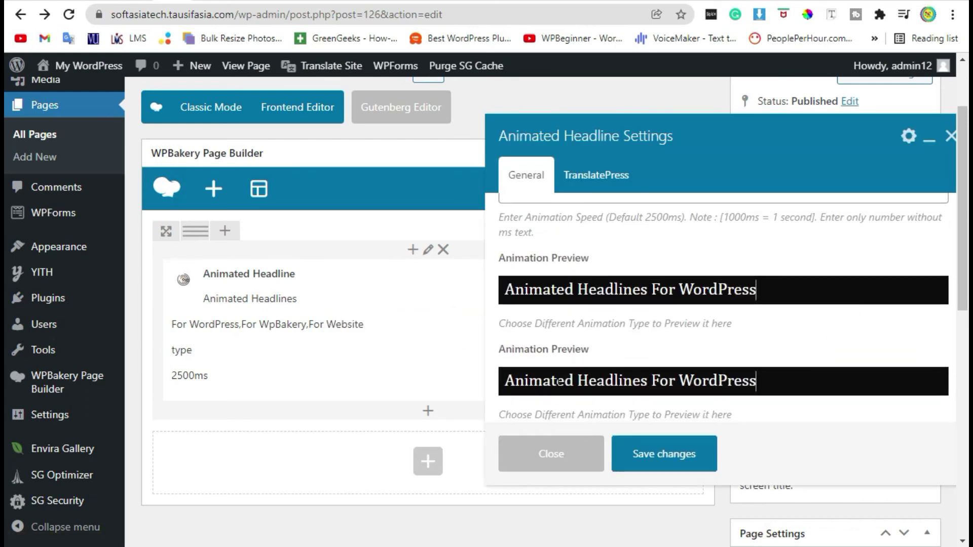
pyautogui.scroll(-5, 695, 400)
pyautogui.scroll(2, 654, 380)
pyautogui.scroll(-2, 667, 362)
pyautogui.click(585, 381)
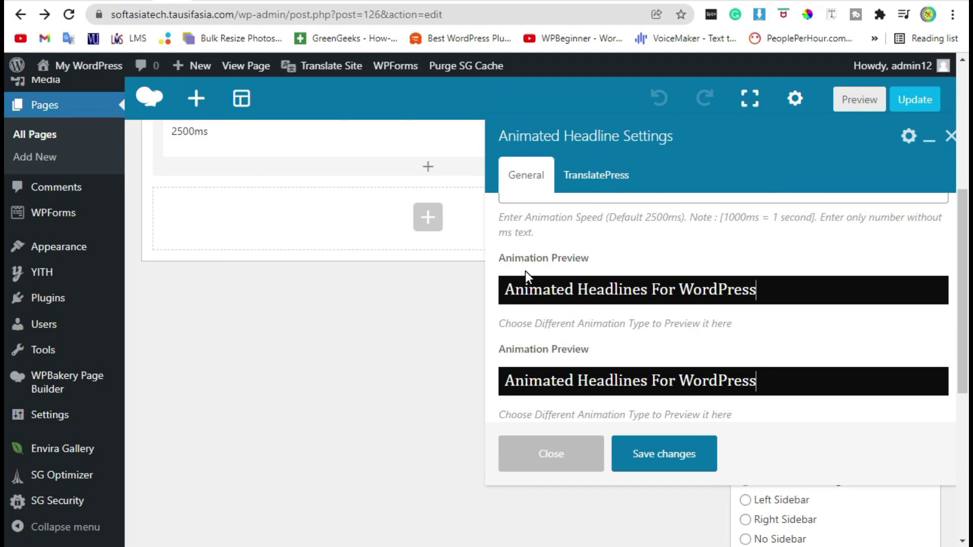
pyautogui.doubleClick(582, 412)
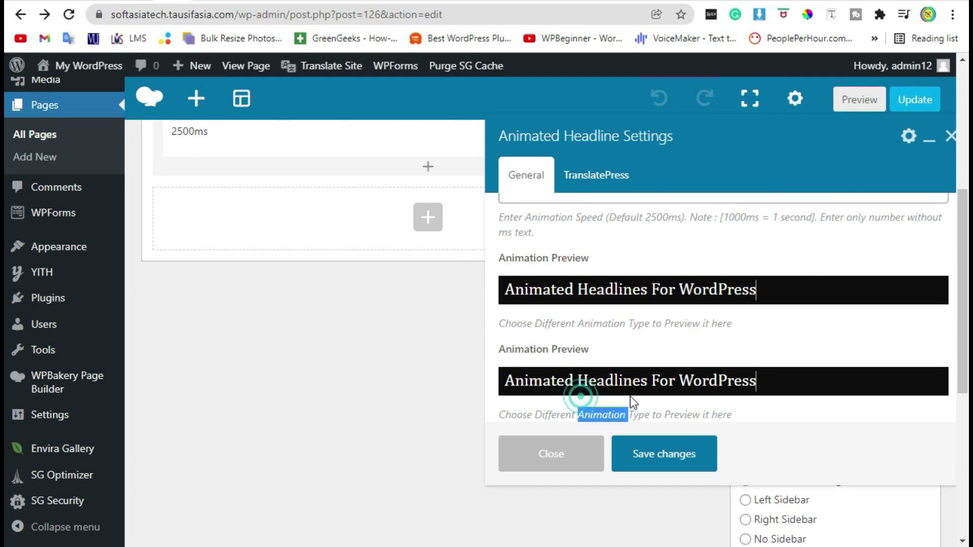
pyautogui.click(734, 395)
pyautogui.click(783, 292)
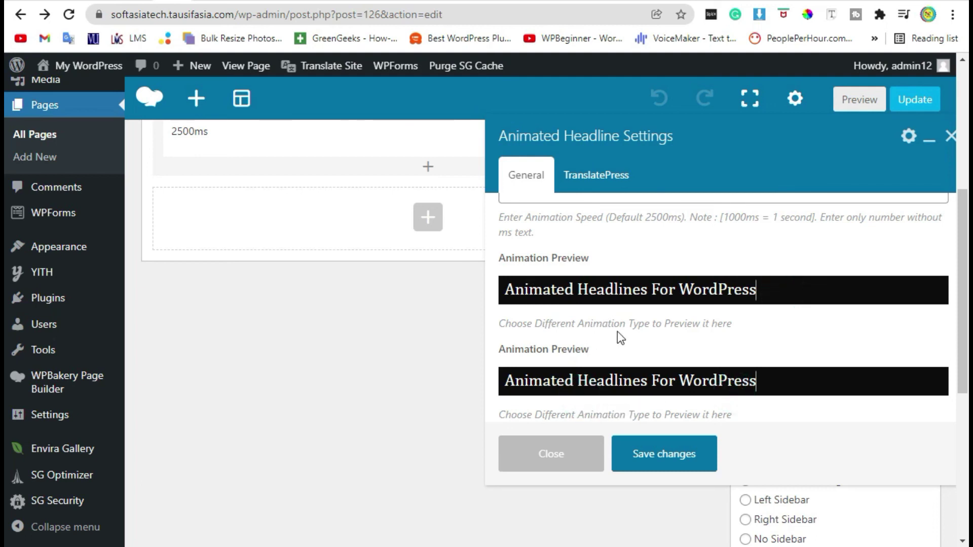
pyautogui.click(782, 376)
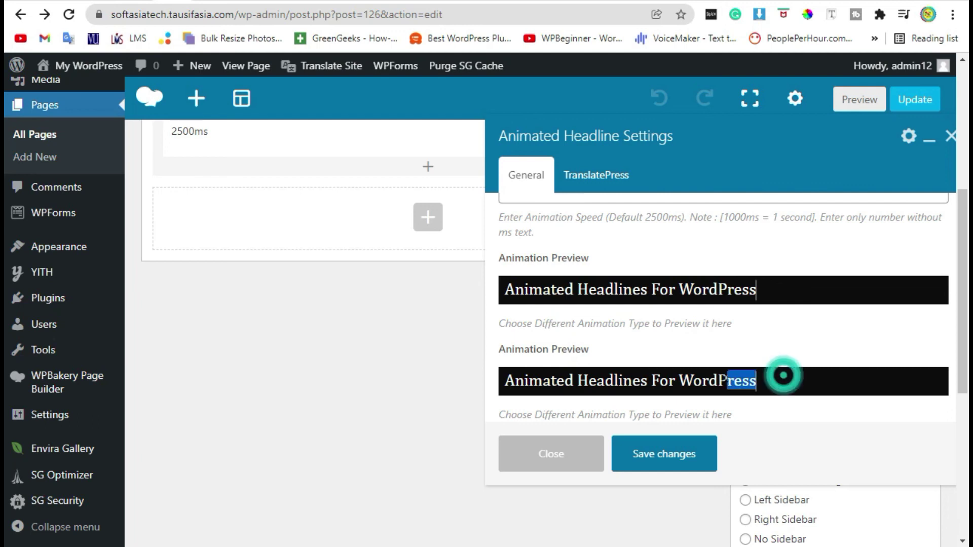
pyautogui.click(759, 381)
# Set the headline's animation type to Loading Bar and check its preview
pyautogui.scroll(2, 740, 327)
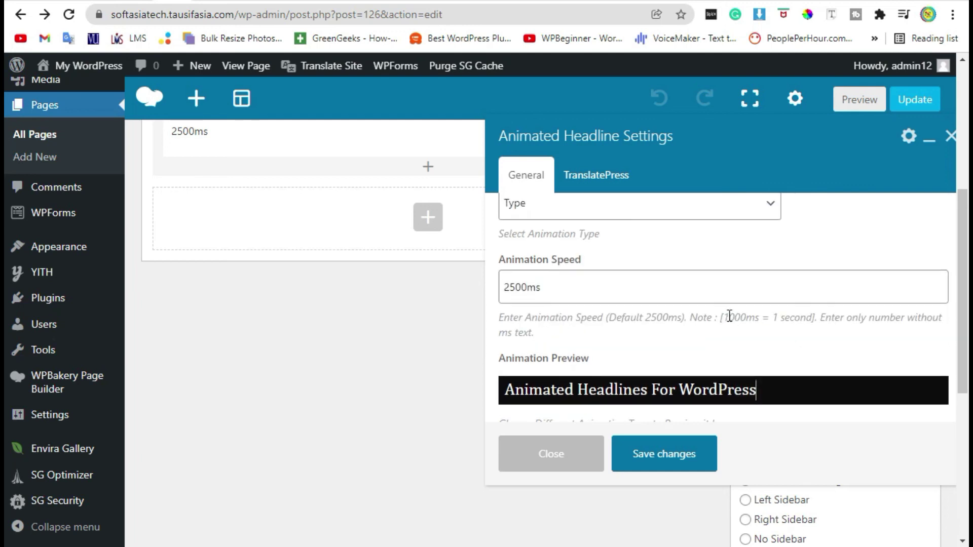
pyautogui.click(638, 205)
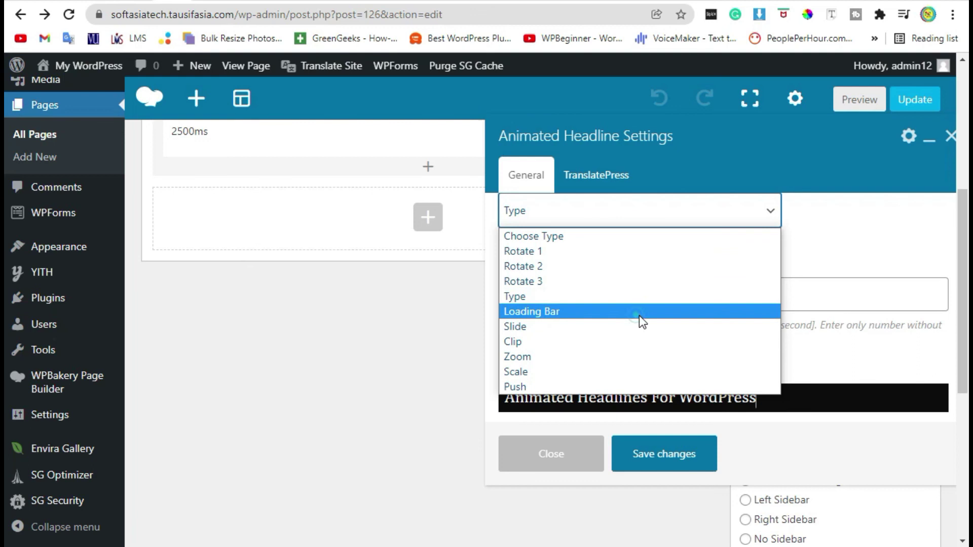
pyautogui.click(639, 314)
pyautogui.scroll(-2, 809, 355)
# Set the headline's animation type to Slide and check its preview
pyautogui.scroll(2, 809, 359)
pyautogui.click(696, 223)
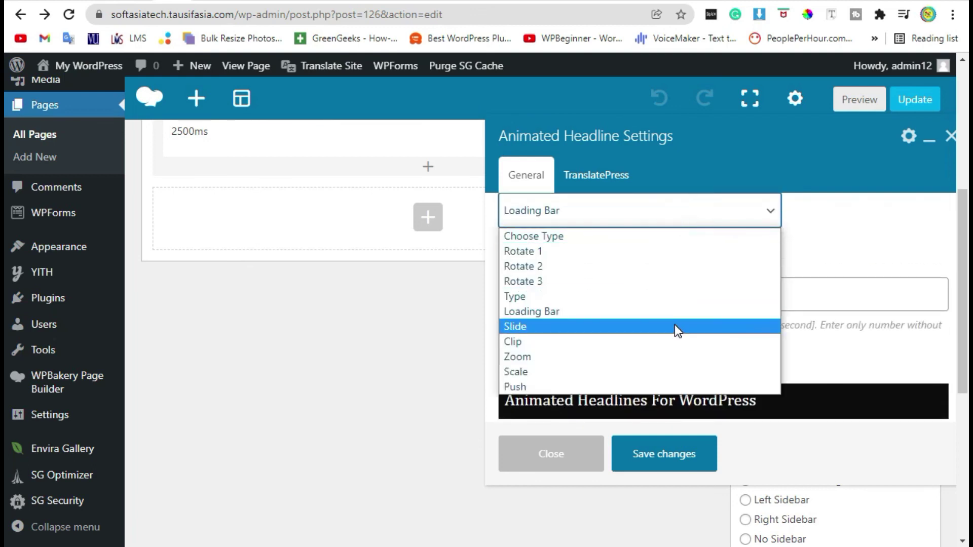
pyautogui.click(678, 329)
pyautogui.scroll(-2, 674, 322)
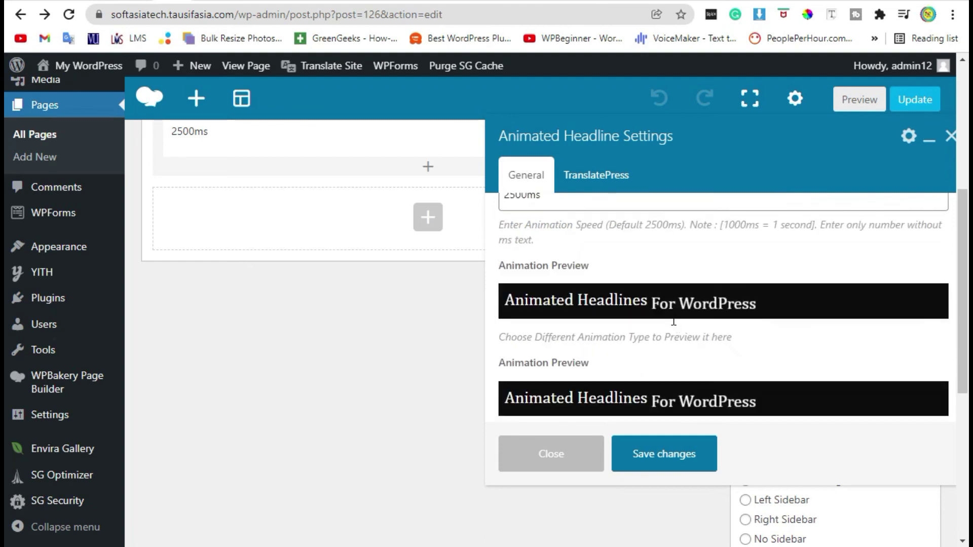
# Save the Animated Headline element with its Slide animation and update the page
pyautogui.click(654, 456)
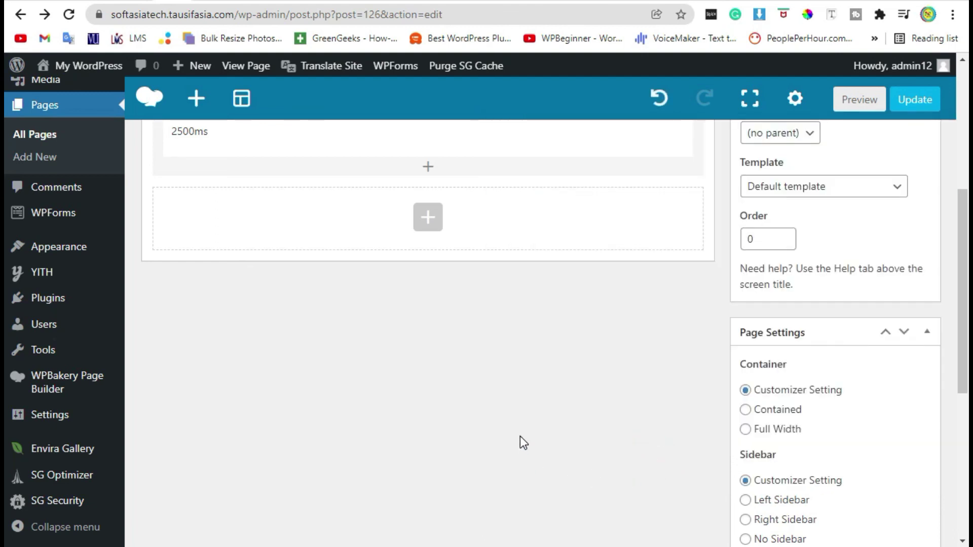
pyautogui.scroll(5, 557, 390)
pyautogui.click(891, 228)
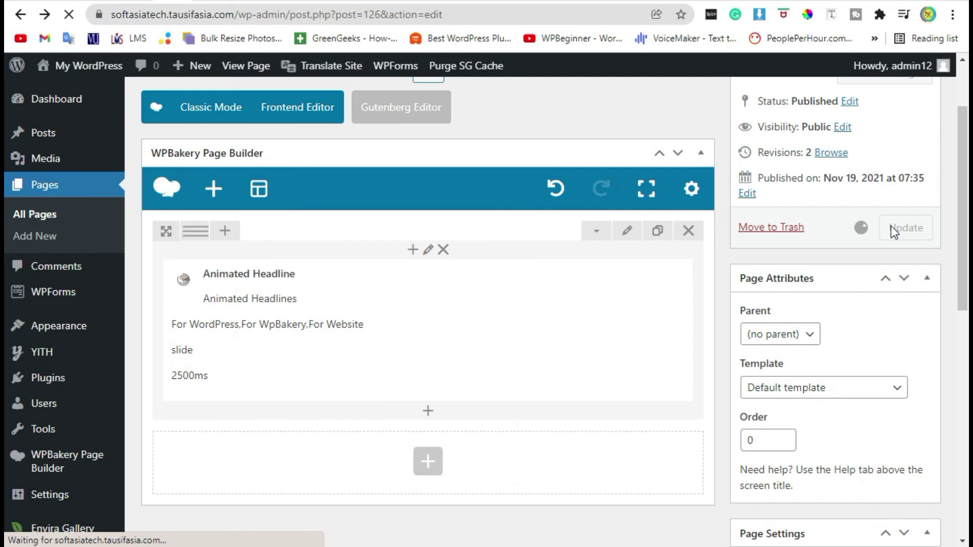
pyautogui.moveTo(599, 374)
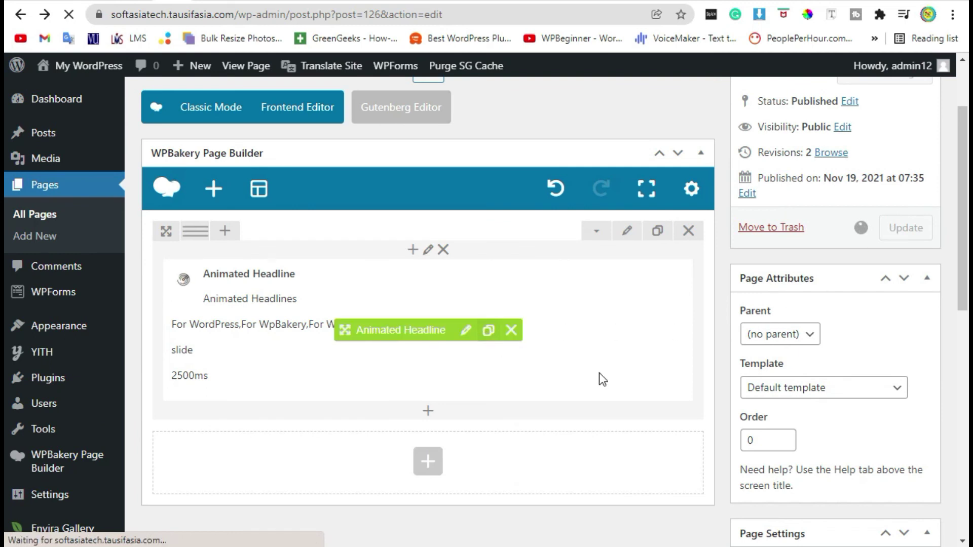
# View the published "Fist Page" and examine the rotating text of the Animated Headlines element
pyautogui.click(243, 144)
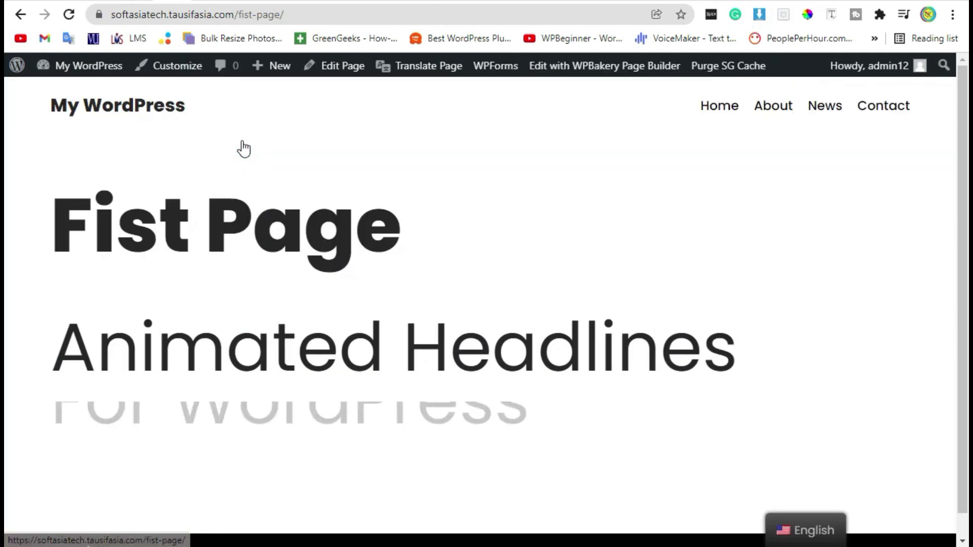
pyautogui.scroll(-1, 847, 377)
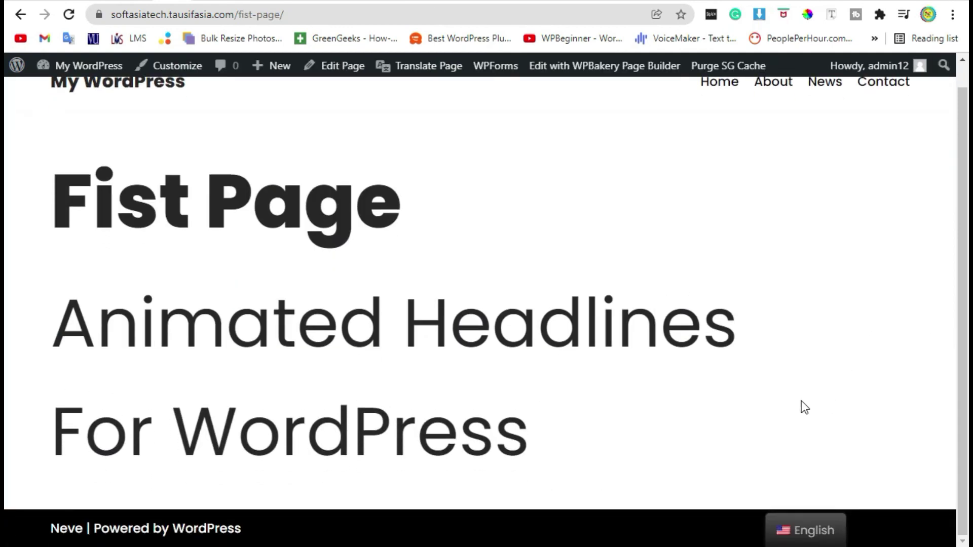
pyautogui.moveTo(25, 419); pyautogui.dragTo(606, 445)
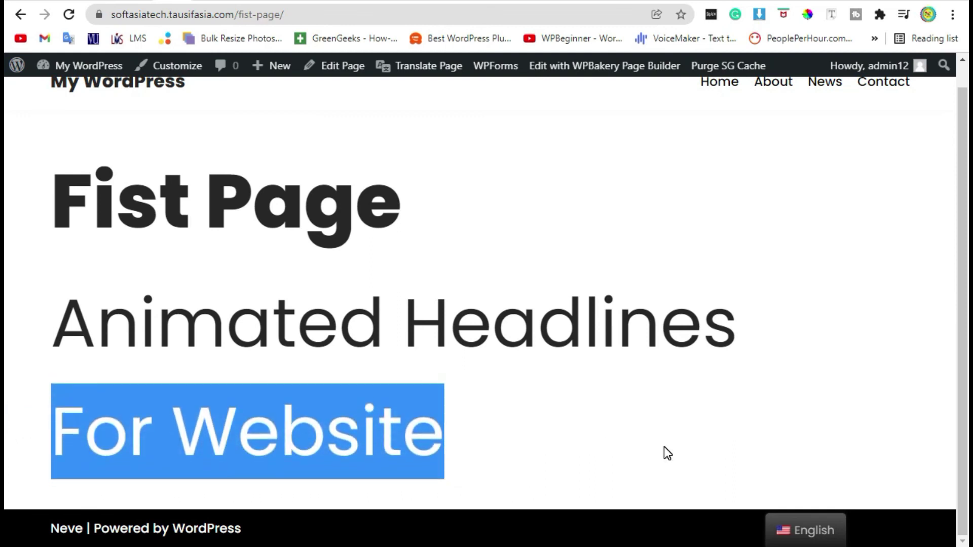
pyautogui.click(663, 446)
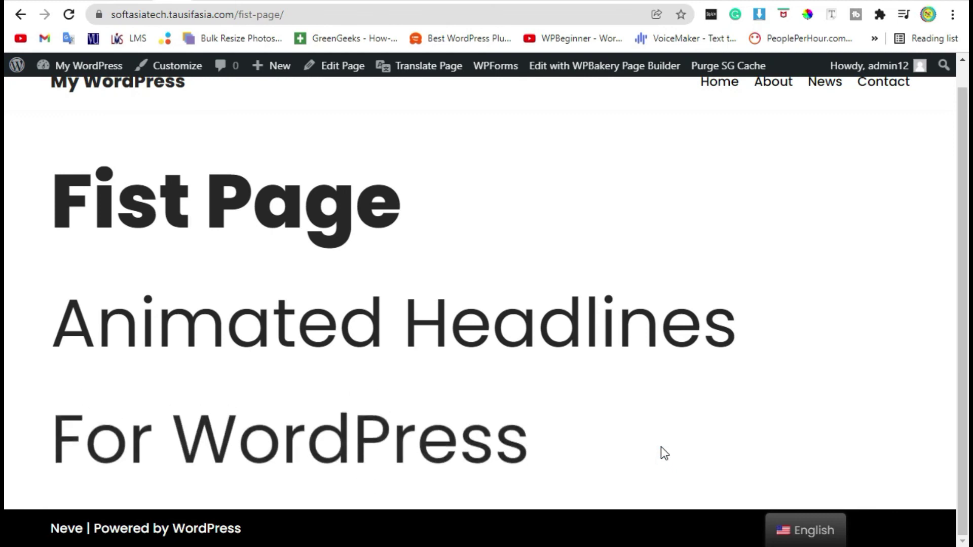